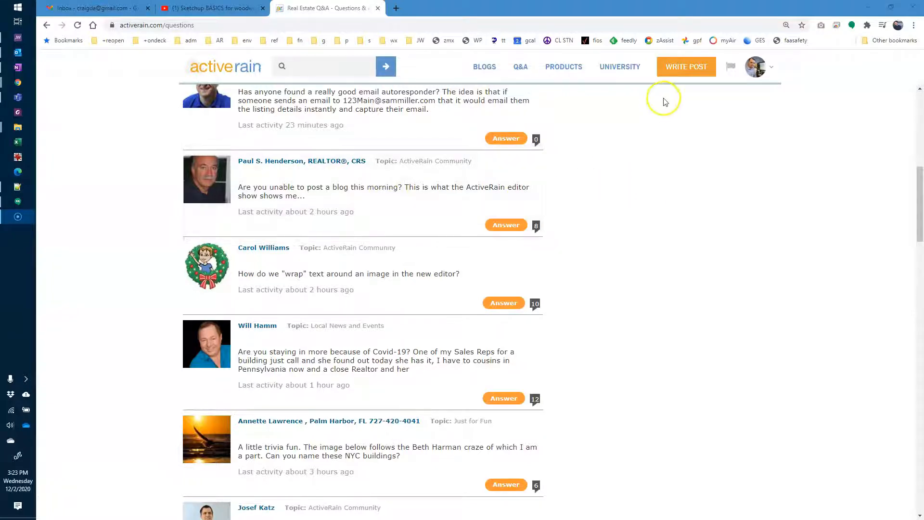
- Start a new blog post and enter the sentence "this is some text." in its body
left_click(681, 69)
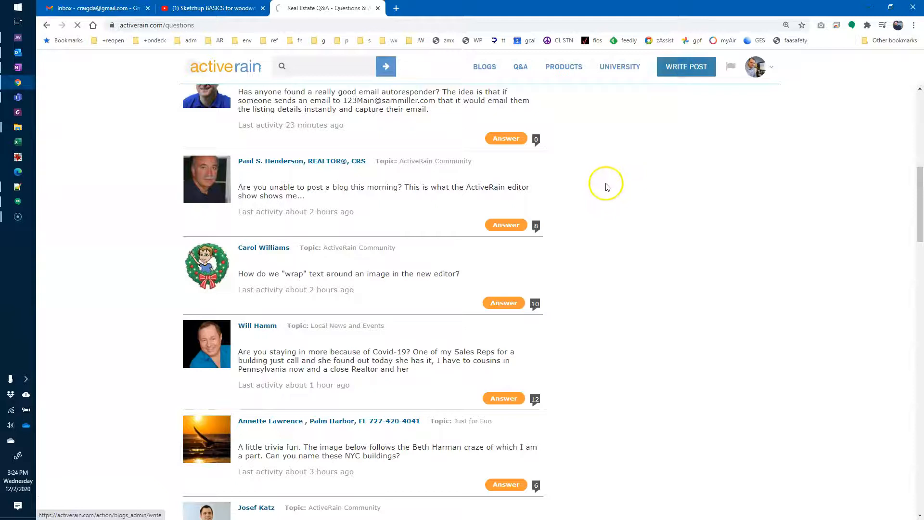
scroll(212, 248, "down", 4)
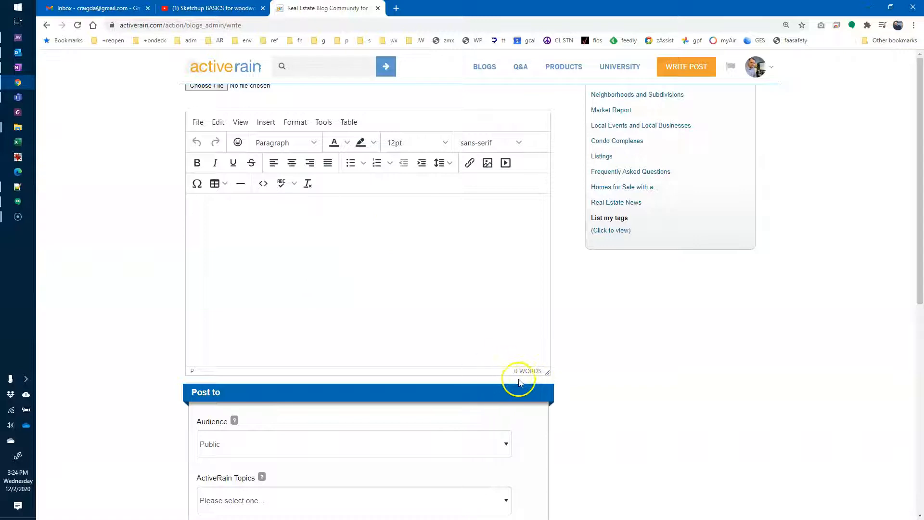
left_click(351, 320)
scroll(340, 315, "up", 1)
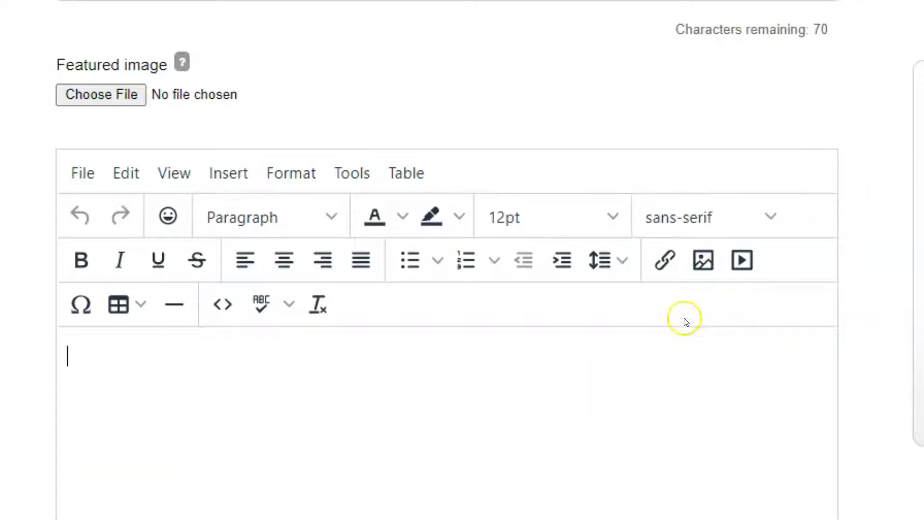
left_click(497, 433)
type("this is some te")
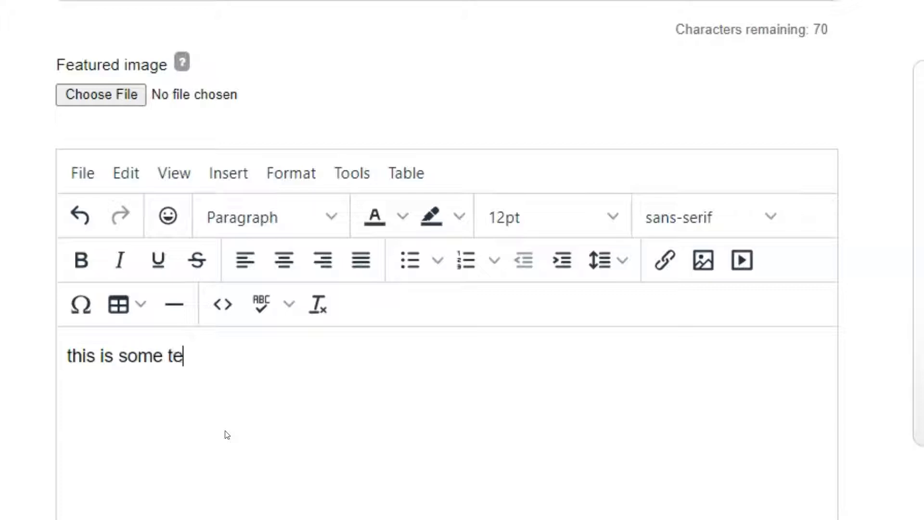
- Copy the sentence in the post body and paste it fourteen more times to build a three-line paragraph
left_click_drag(226, 357, 15, 354)
left_click(262, 352)
key("ctrl+v")
key("ctrl+v")
key("ctrl+v")
key("ctrl+v")
key("ctrl+v")
key("ctrl+v")
key("ctrl+v")
key("ctrl+v")
key("ctrl+v")
key("ctrl+v")
key("ctrl+v")
key("ctrl+v")
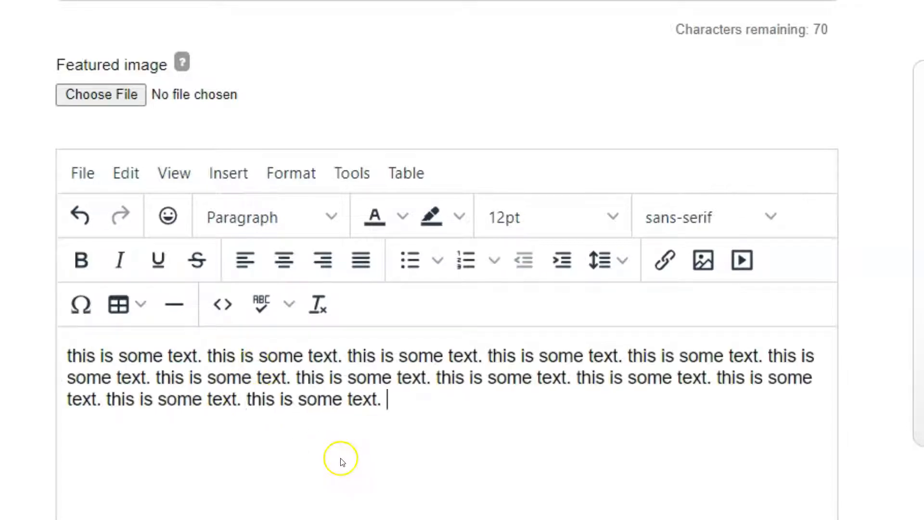
key("ctrl+v")
key("ctrl+v")
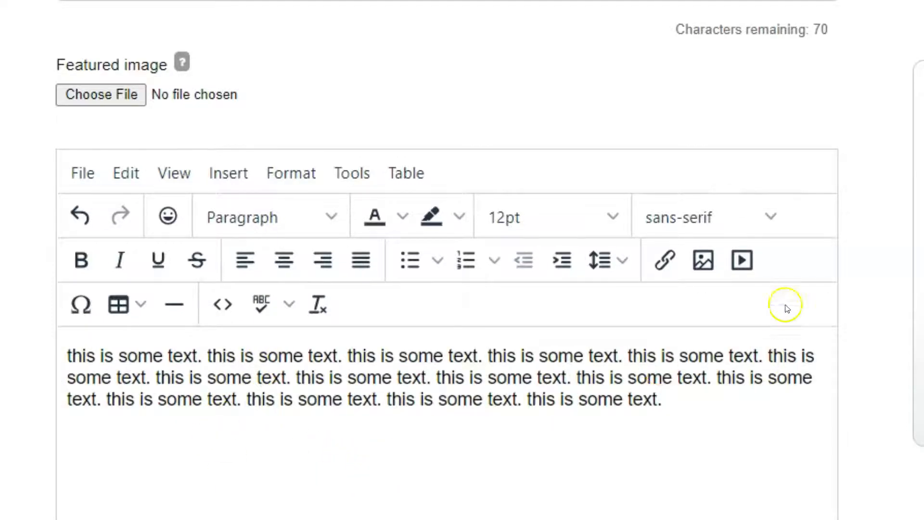
- Insert the stored screenshot with "paste source" in its name from the image file manager below the paragraph
left_click(703, 264)
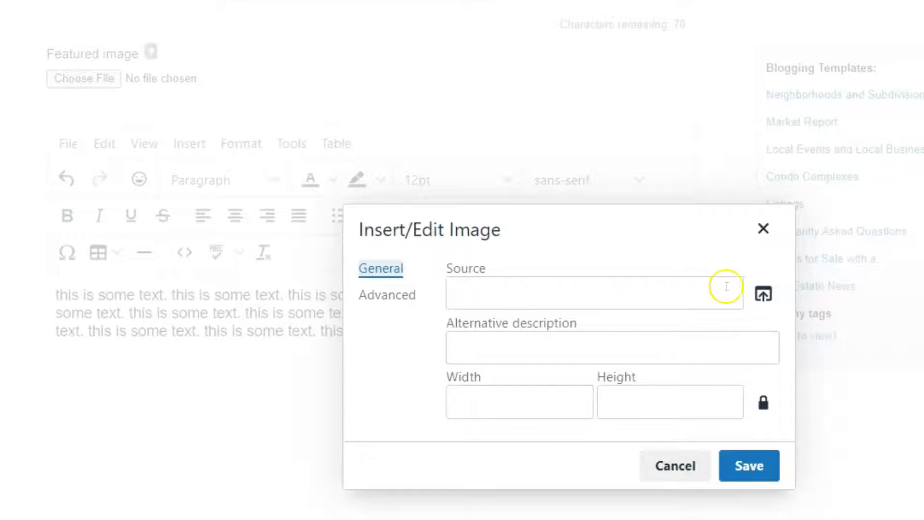
left_click(765, 295)
left_click(765, 297)
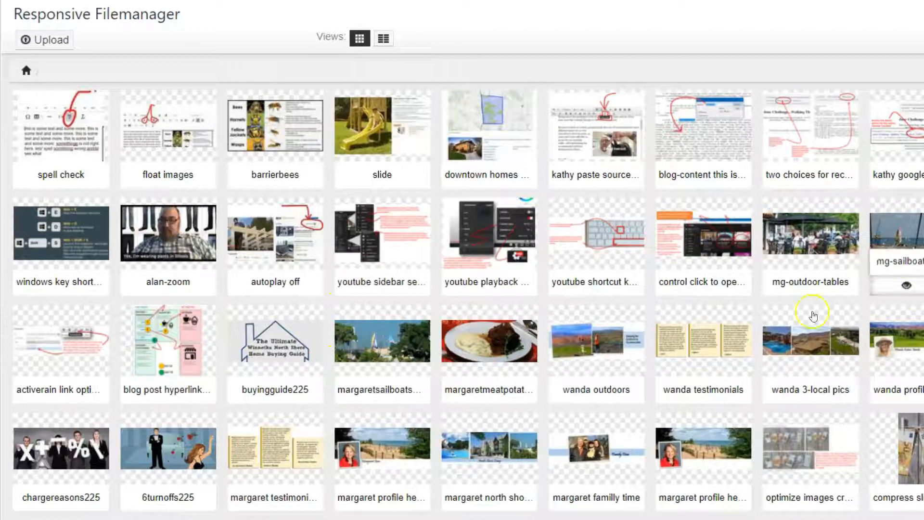
left_click(592, 128)
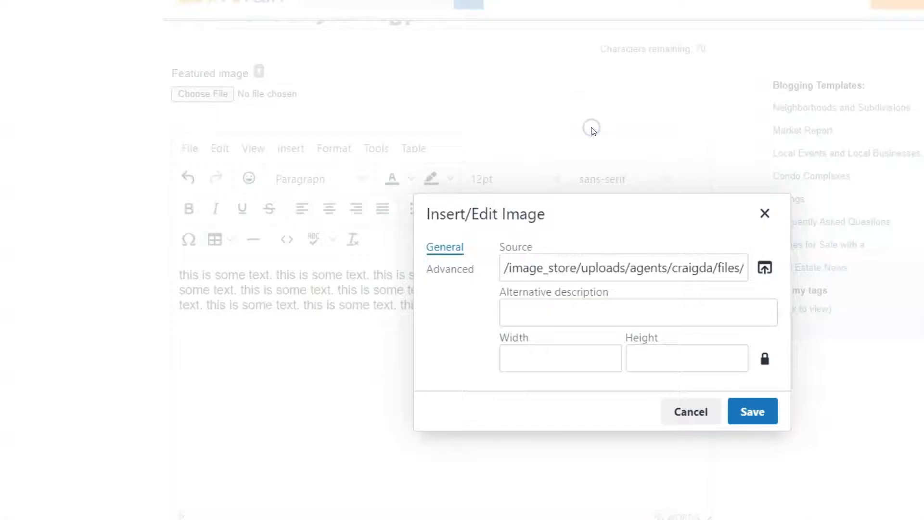
left_click(751, 413)
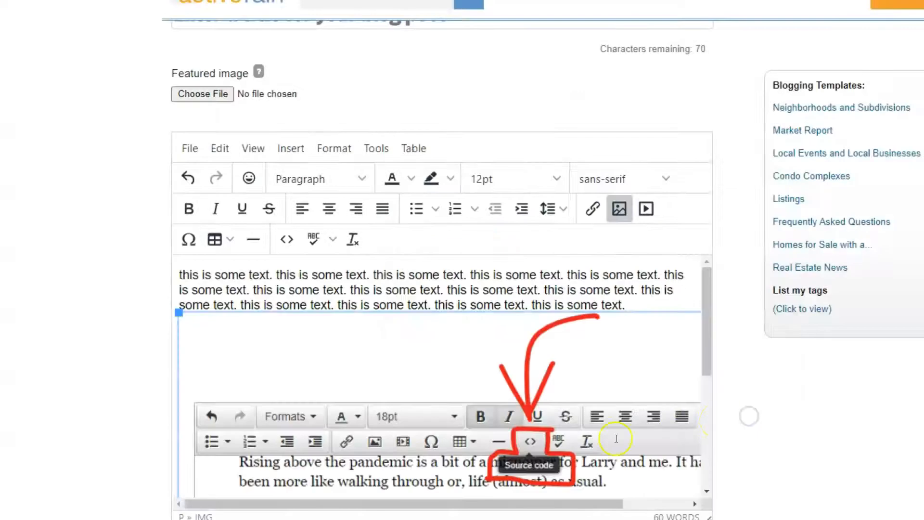
- Enlarge the height of the post's editing area so that more of the inserted screenshot fits
scroll(496, 367, "down", 5)
scroll(496, 393, "down", 1)
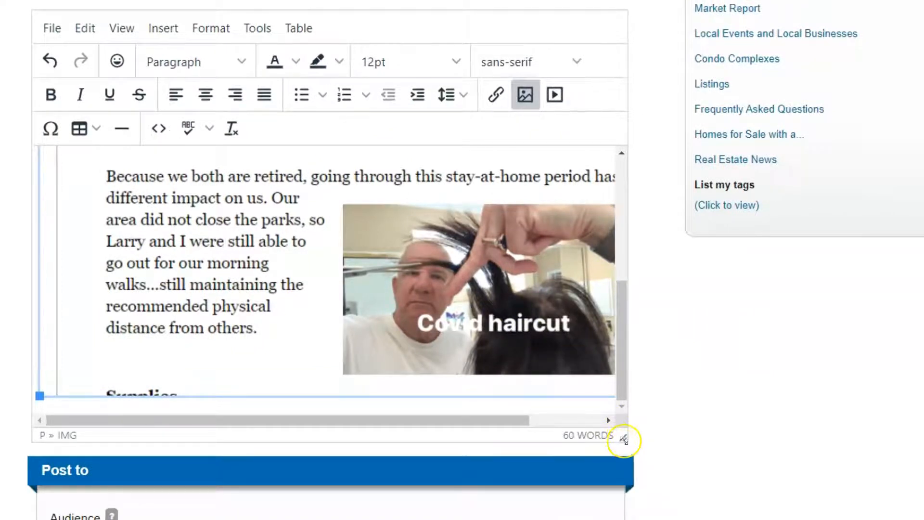
left_click_drag(624, 439, 625, 518)
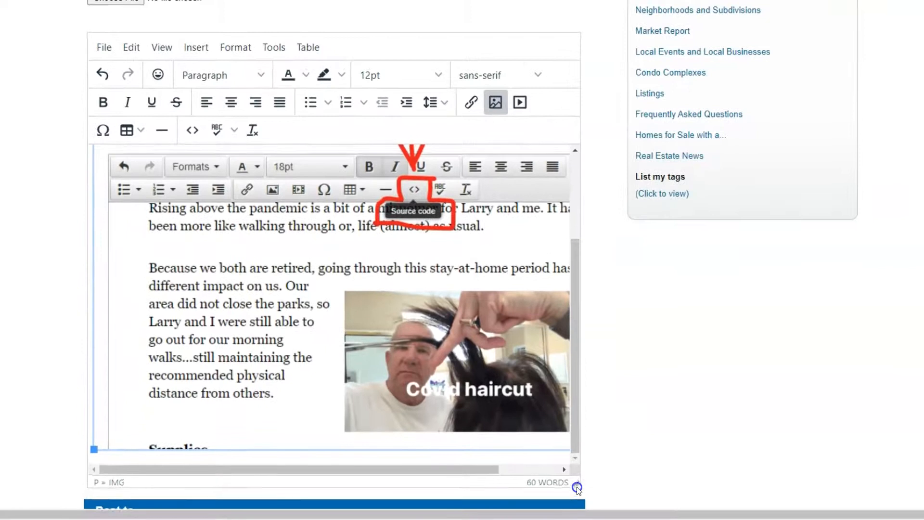
scroll(579, 496, "down", 5)
scroll(516, 332, "up", 1)
scroll(577, 284, "up", 2)
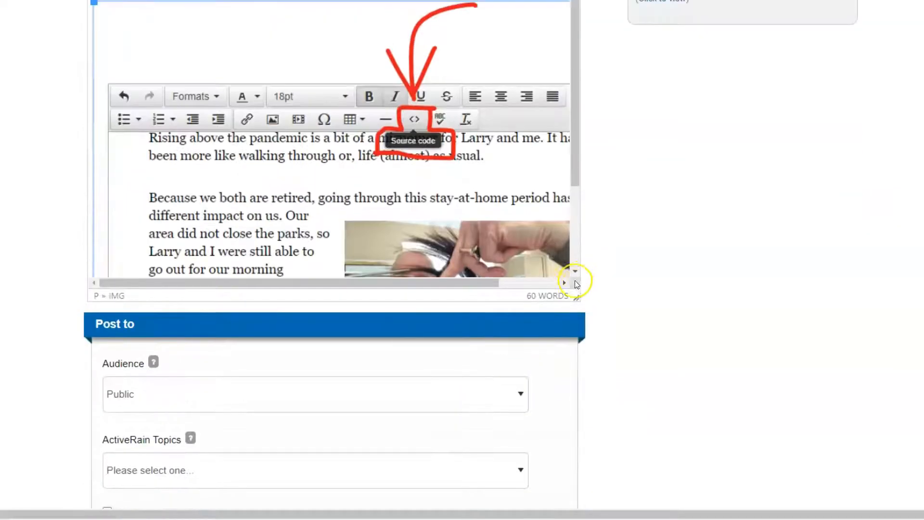
left_click_drag(579, 300, 581, 364)
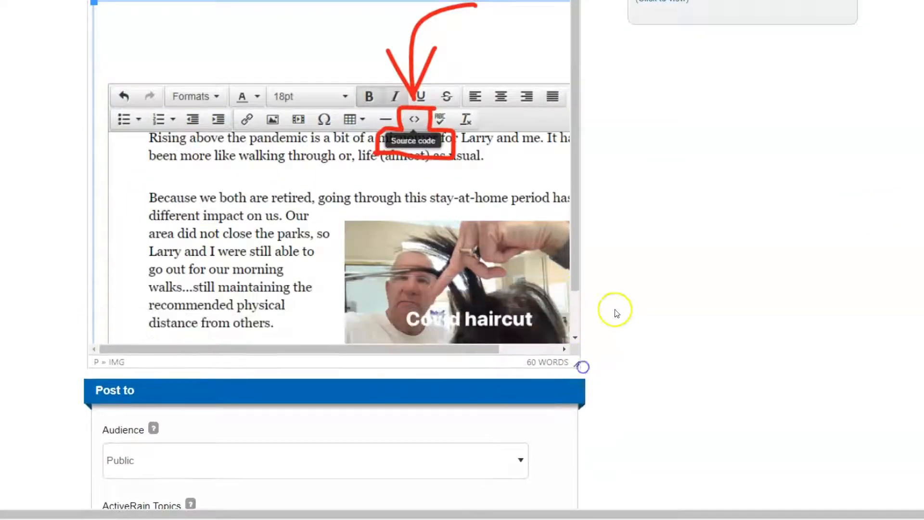
scroll(615, 309, "up", 4)
scroll(614, 313, "down", 1)
scroll(613, 311, "down", 1)
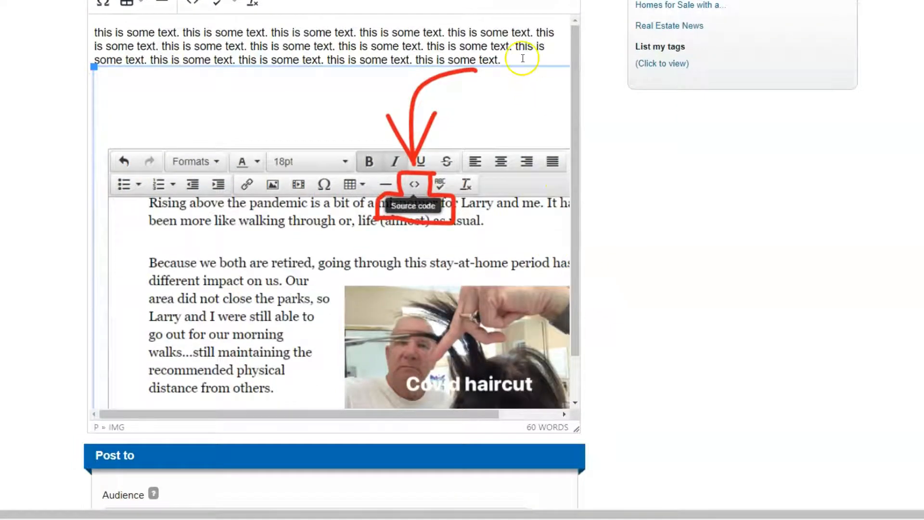
- Scale the inserted screenshot down proportionally until its full width fits inside the editing area
left_click(514, 59)
left_click(223, 135)
left_click_drag(94, 68, 238, 166)
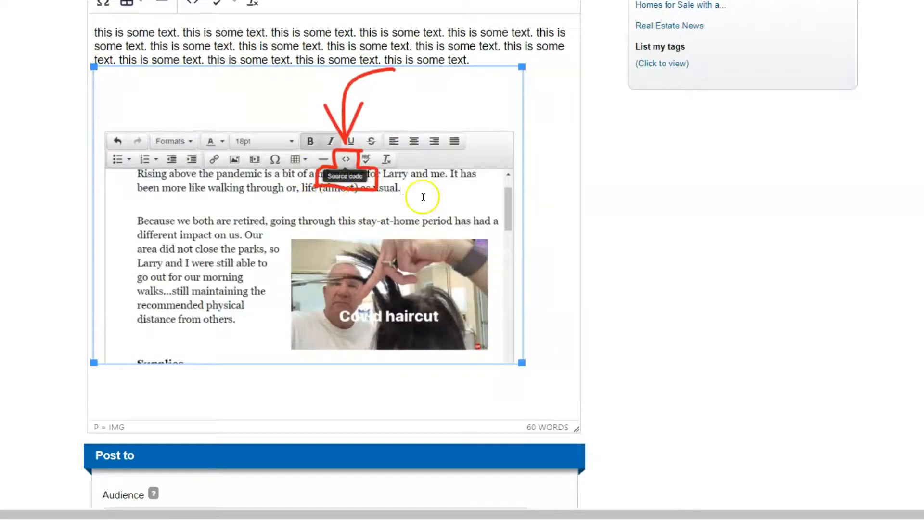
left_click(465, 72)
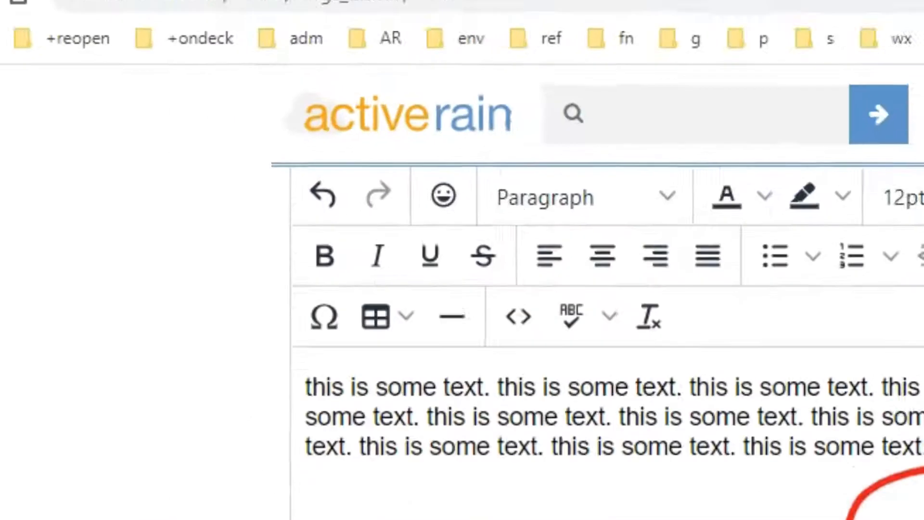
- Open pexels.com in a new browser tab and search its photos for "houses"
key("ctrl+t")
type("pexels.com")
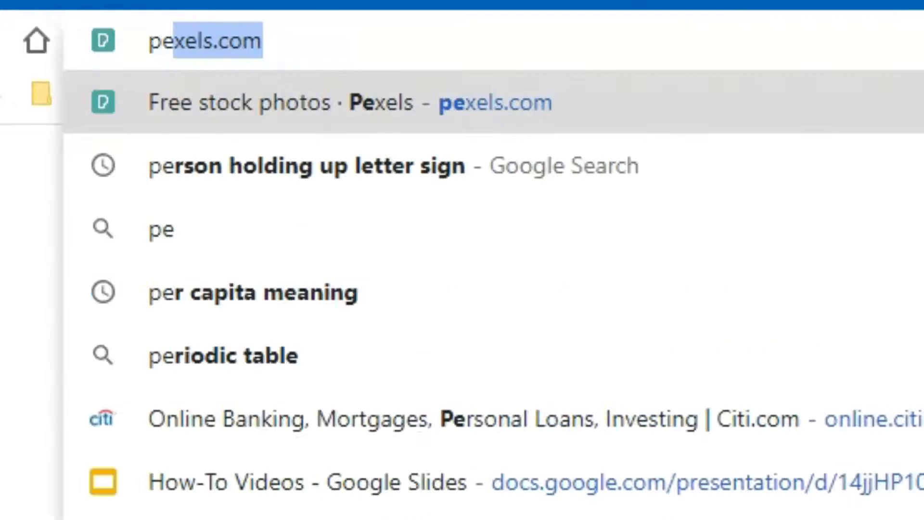
key("Return")
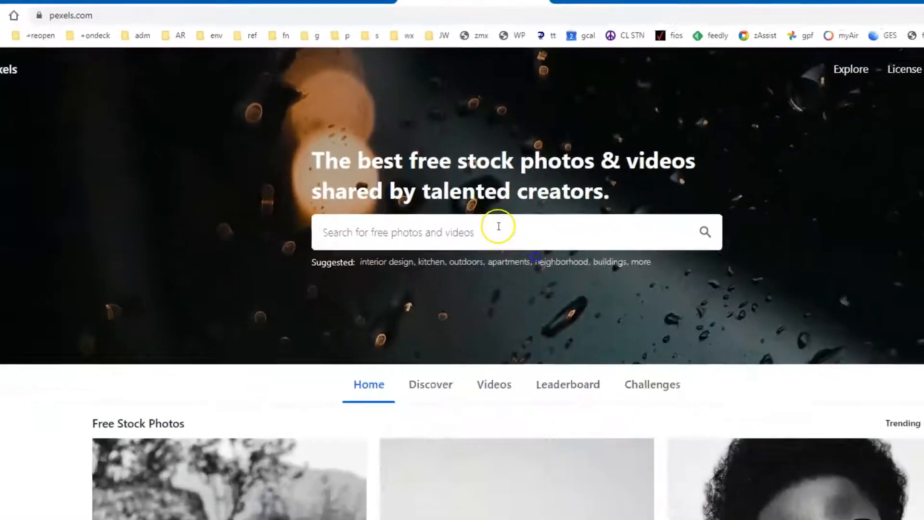
left_click(499, 226)
type("houses")
key("Return")
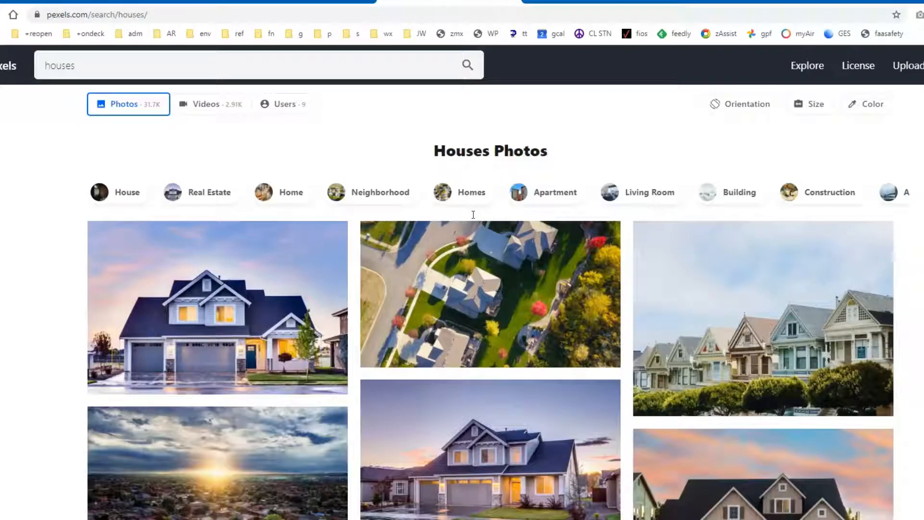
- Open the aerial photo of three houses and capture a roughly square screen snip around the middle house
mouse_move(496, 323)
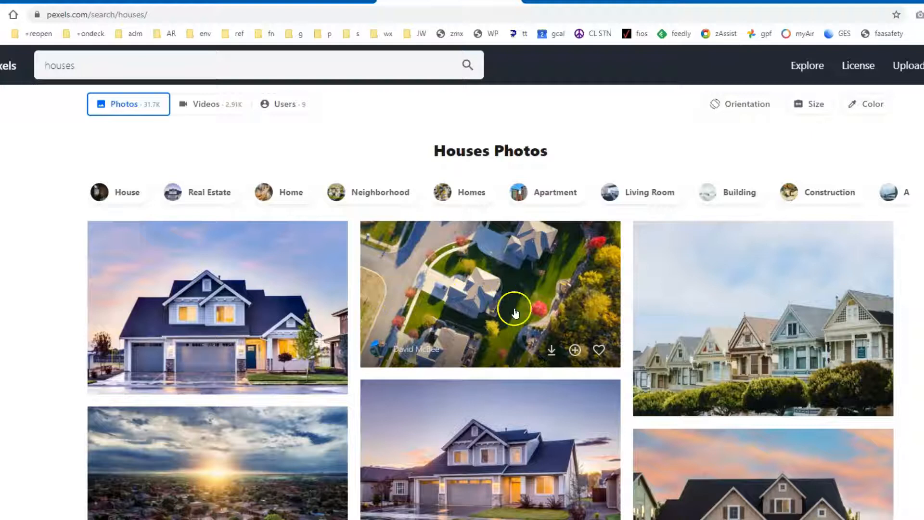
left_click(468, 291)
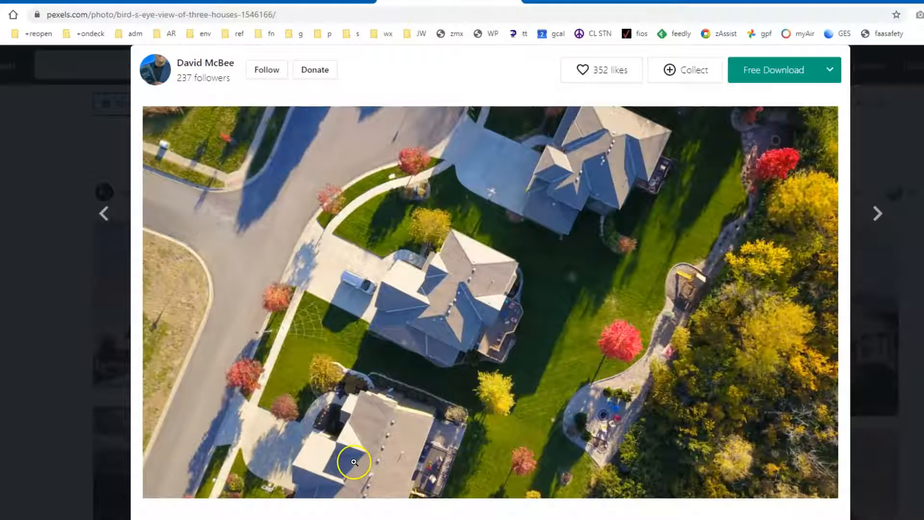
scroll(776, 197, "up", 1)
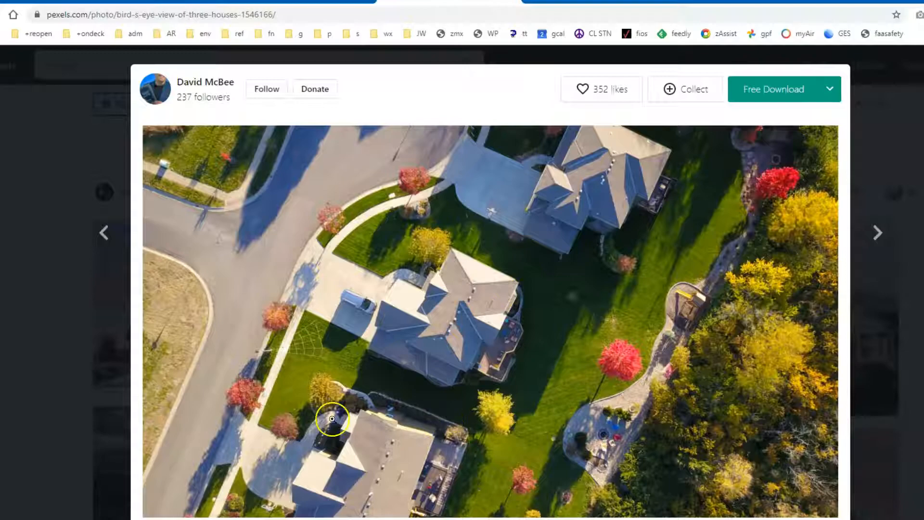
key("super+shift+s")
left_click_drag(263, 439, 547, 181)
left_click(892, 509)
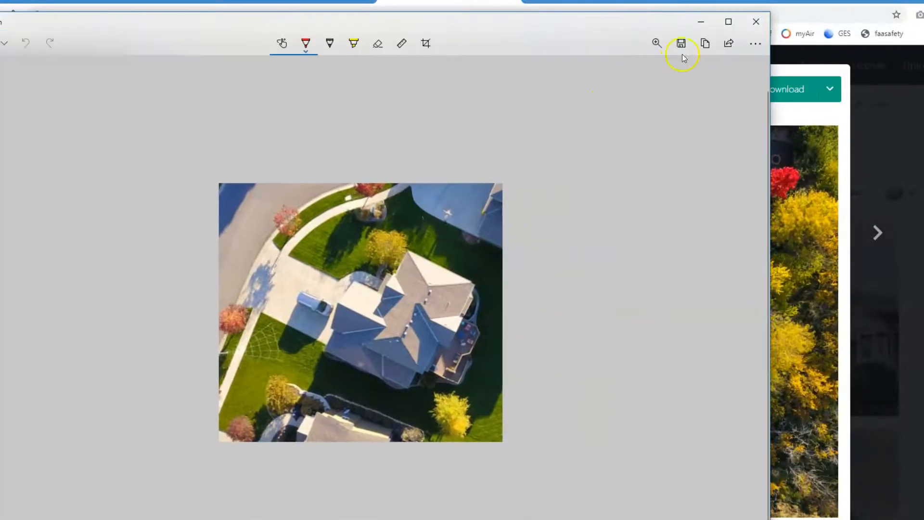
- Save the snip to the Desktop as a JPG named "house square cropped" and close Snip & Sketch
left_click(682, 52)
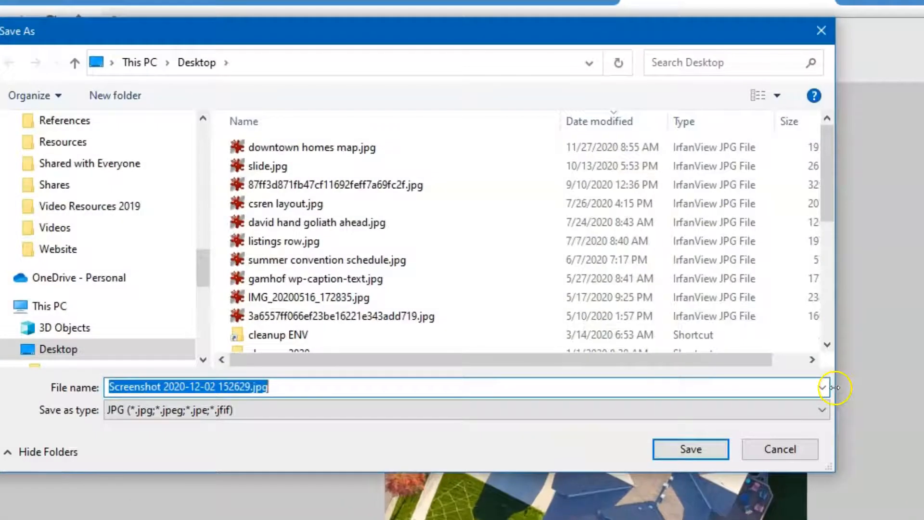
type("h")
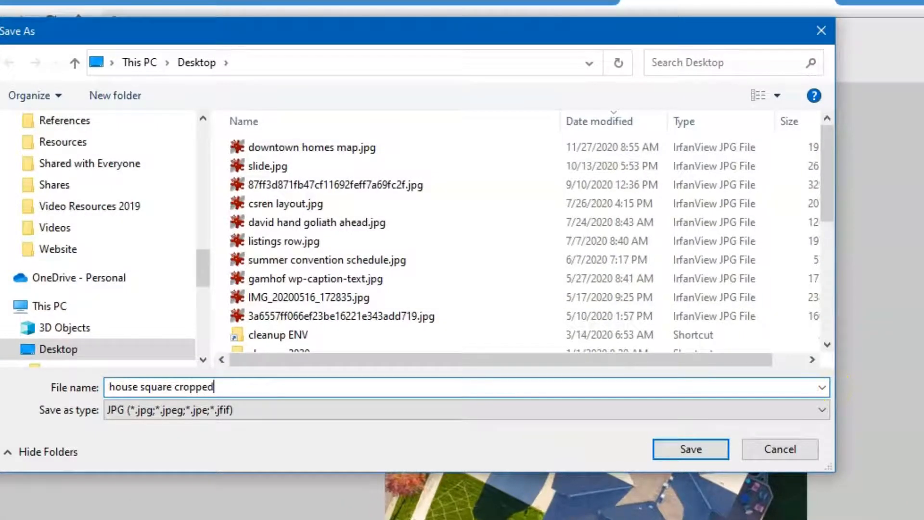
type("ouse square cropped")
left_click(722, 449)
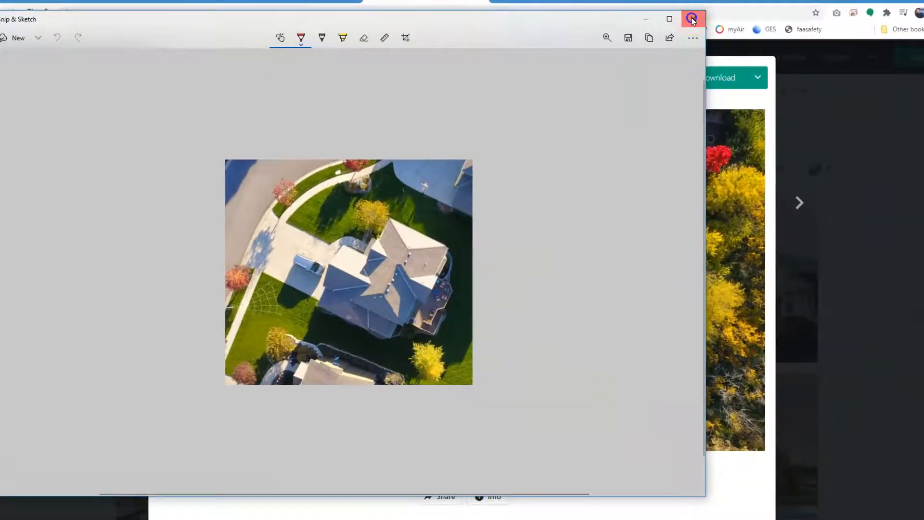
left_click(693, 19)
- Return to the ActiveRain blog post, add a blank line below the paragraph and place the cursor before its first word
left_click(248, 6)
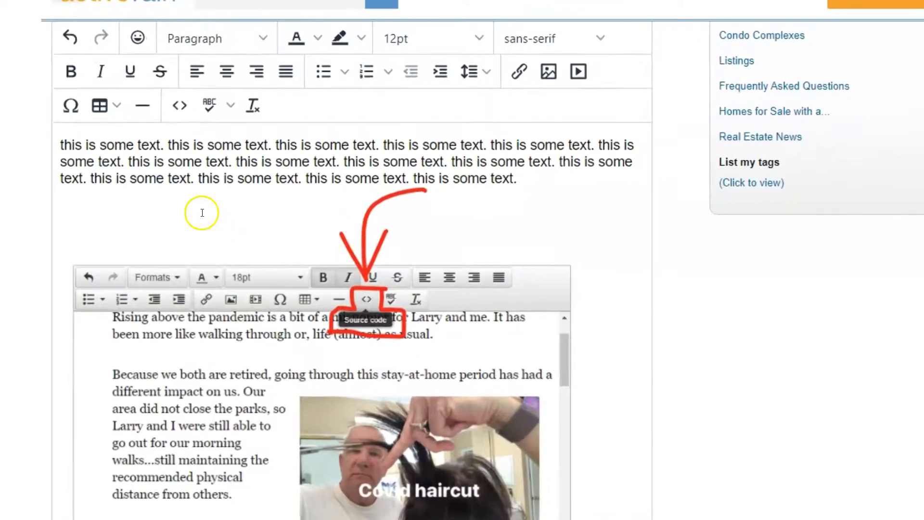
scroll(202, 213, "up", 2)
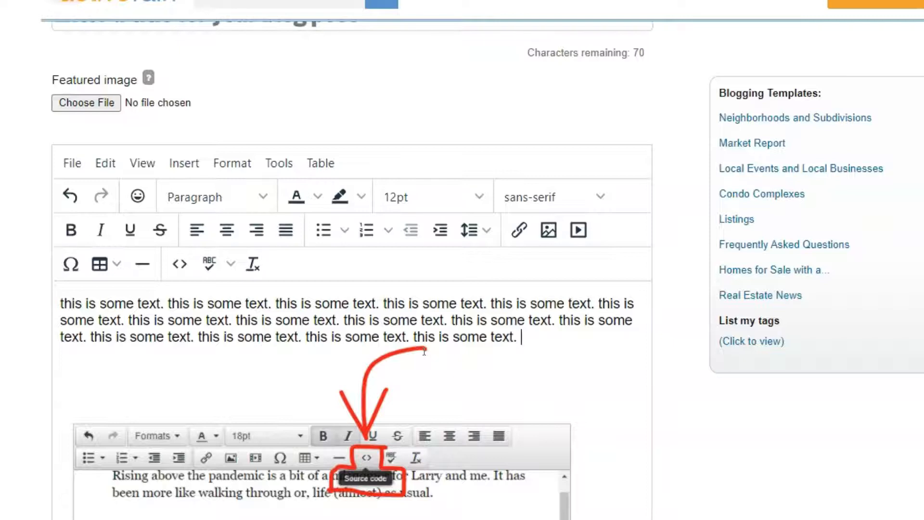
key("Return")
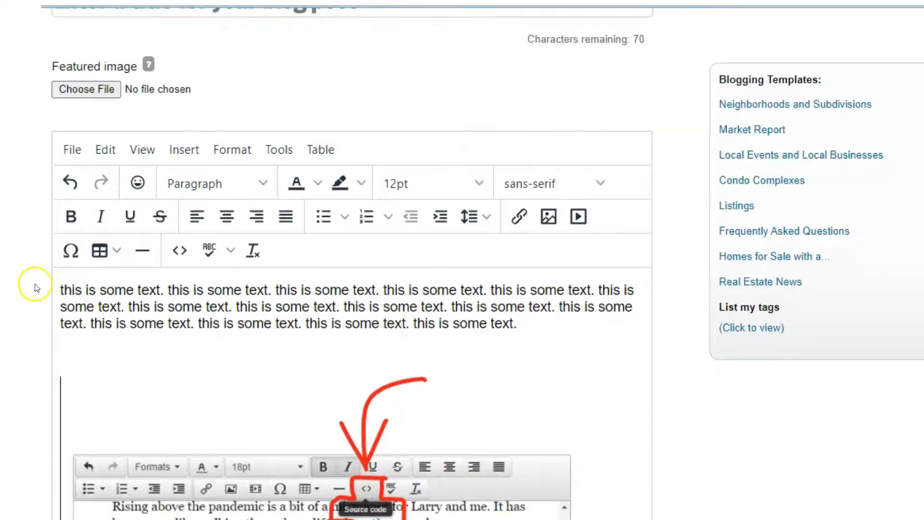
left_click(59, 290)
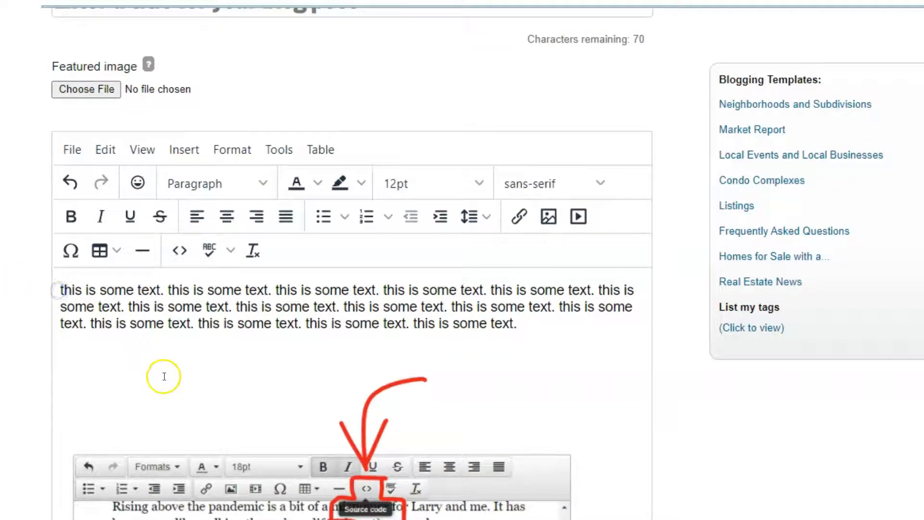
- Upload "house square cropped.jpg" from the Desktop and insert it before the paragraph at its original size
left_click(552, 219)
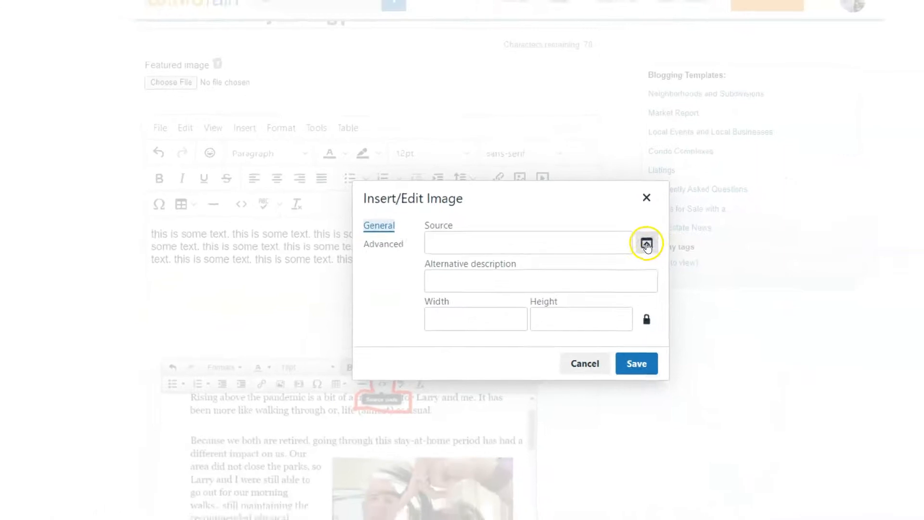
left_click(646, 244)
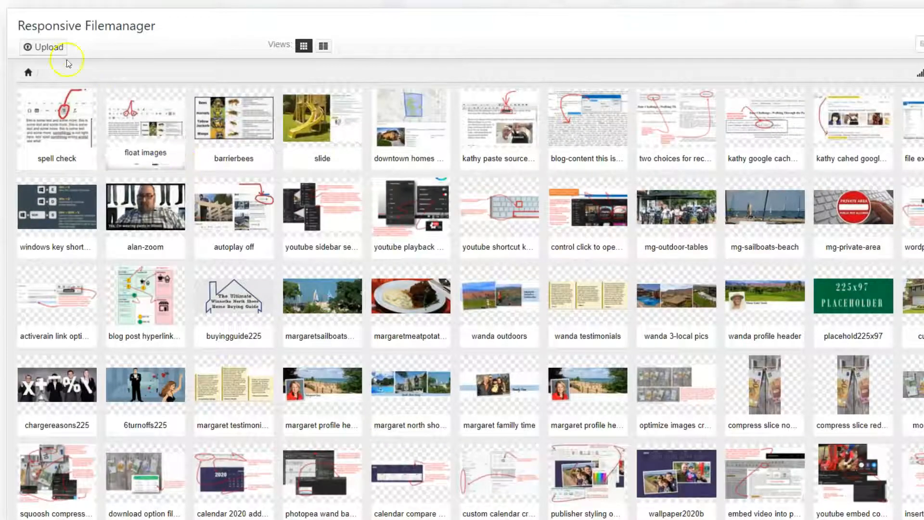
left_click(40, 50)
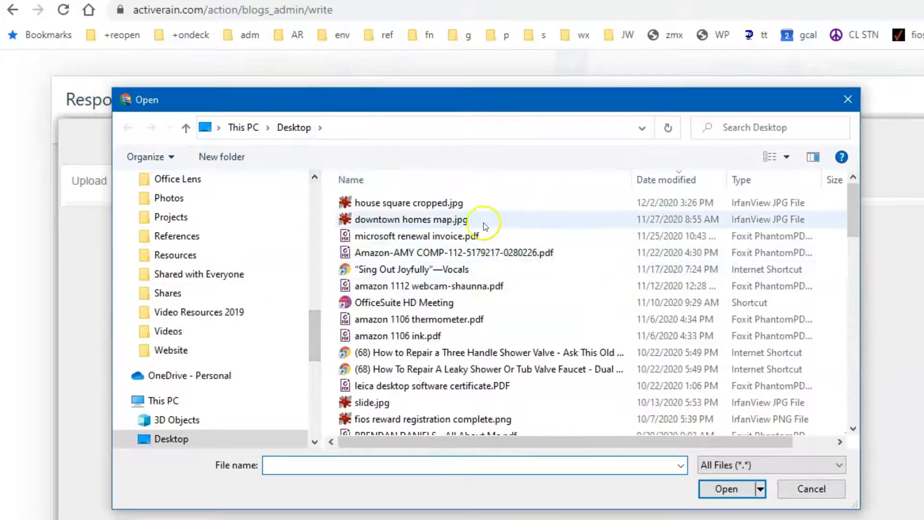
left_click(387, 203)
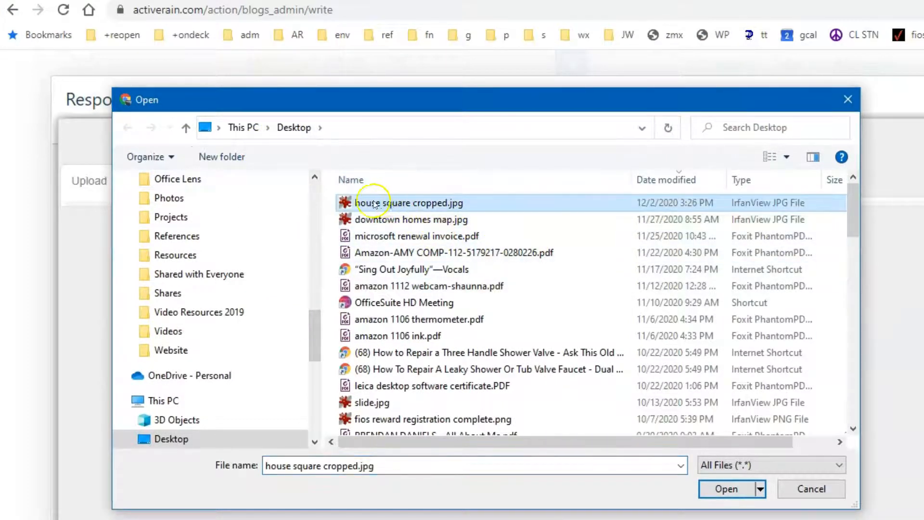
left_click(726, 489)
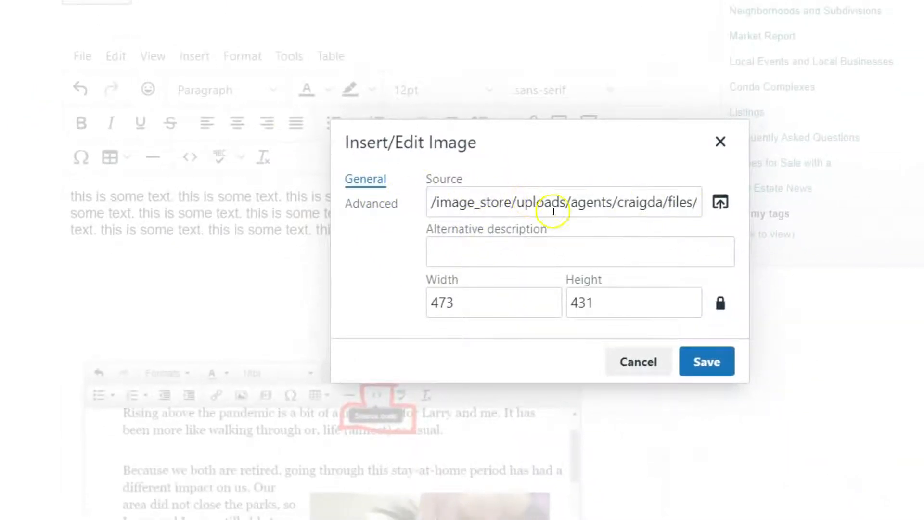
left_click(703, 366)
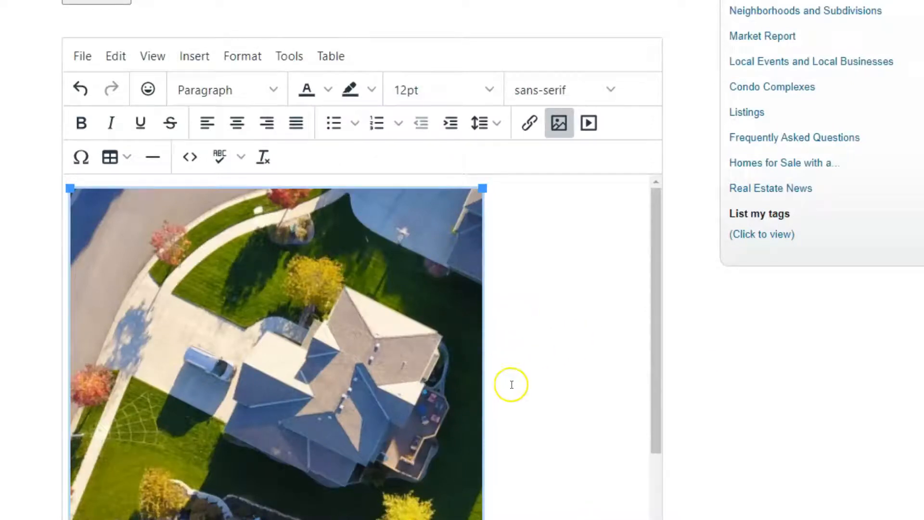
- Shrink the inserted house image proportionally to a little under two-thirds of its width
scroll(156, 246, "down", 2)
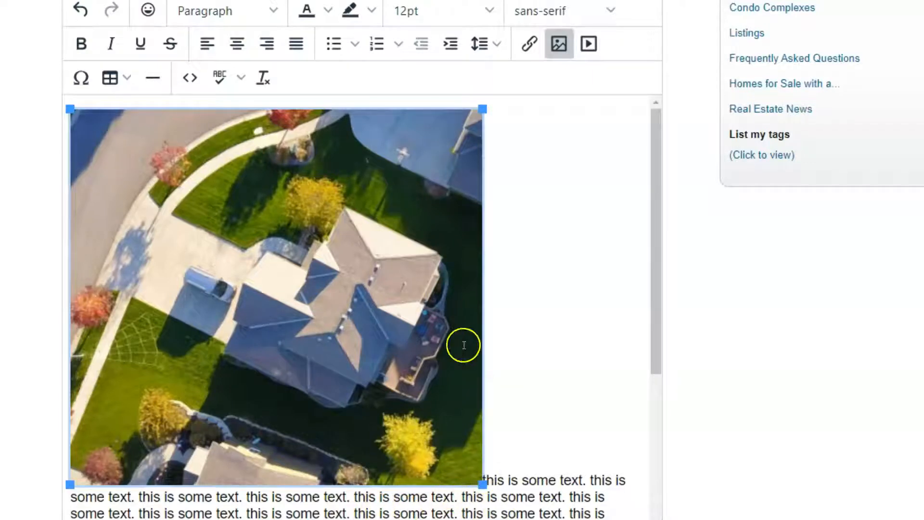
mouse_move(483, 484)
left_mouse_down()
mouse_move(489, 495)
mouse_move(334, 350)
mouse_move(360, 380)
mouse_move(337, 365)
left_mouse_up()
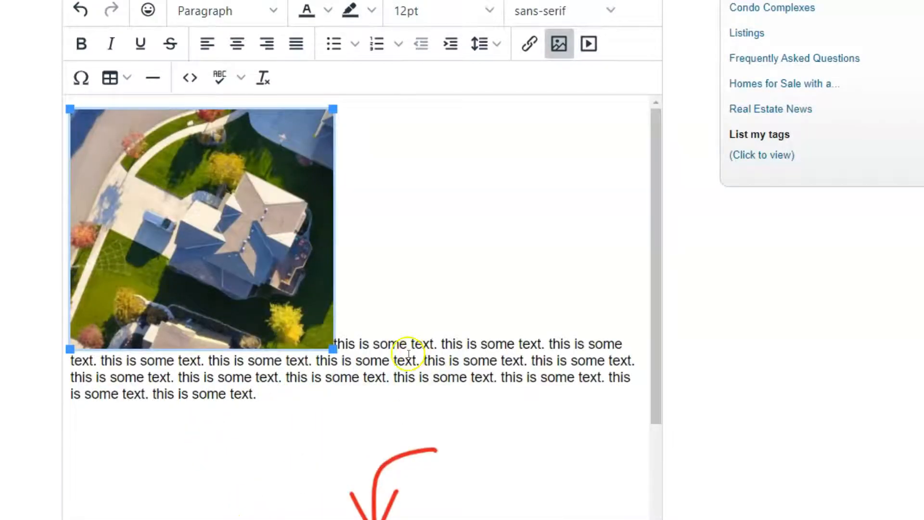
left_click(407, 359)
- Try right alignment on the house image, and settle on left alignment so the paragraph wraps beside it
left_click(241, 222)
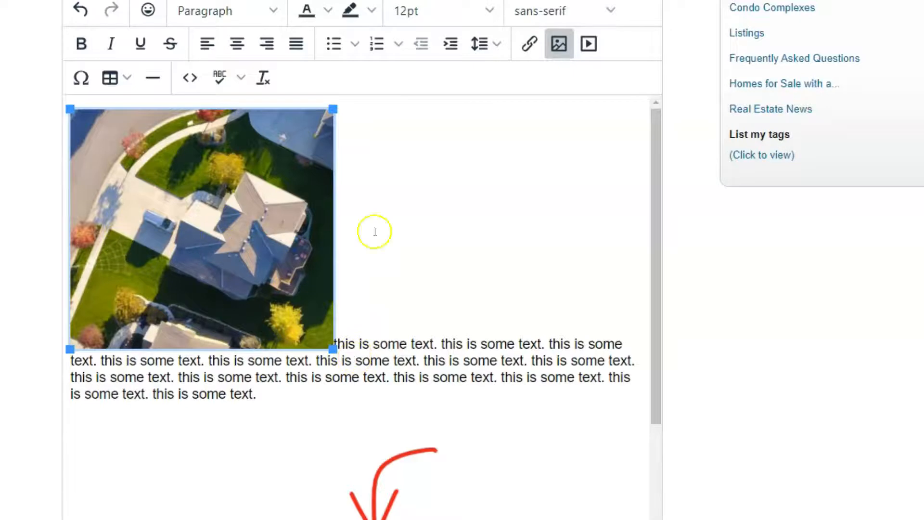
left_click(424, 342)
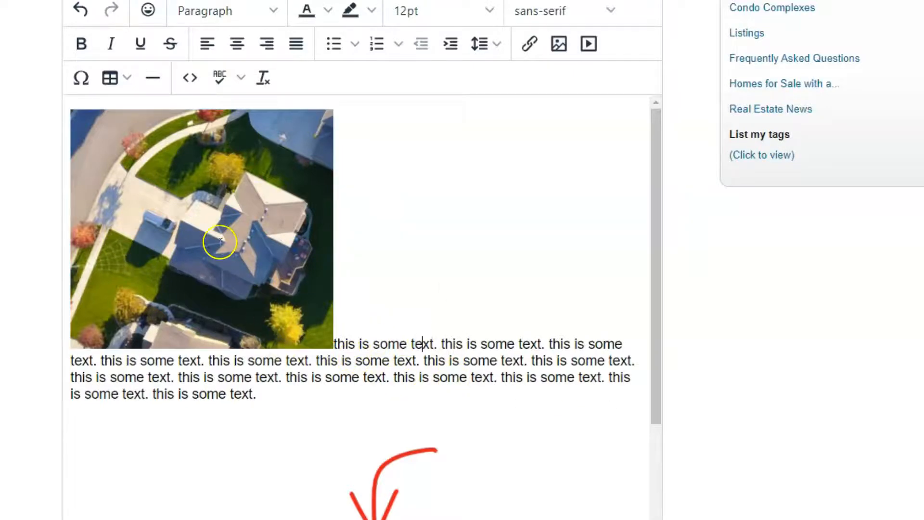
left_click(215, 241)
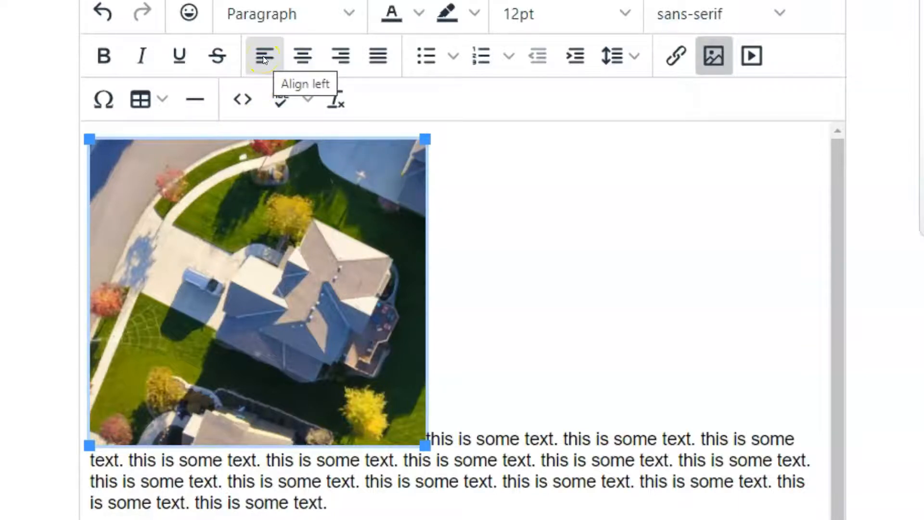
left_click(335, 59)
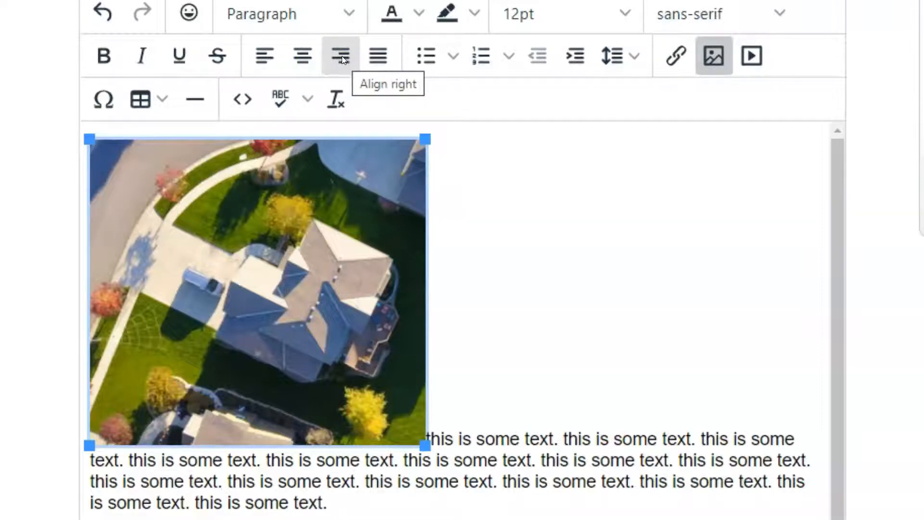
left_click(342, 55)
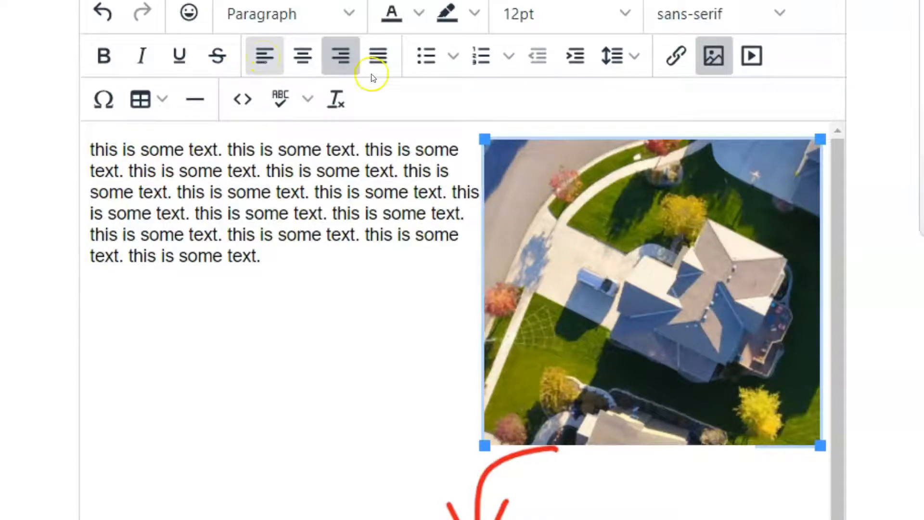
left_click(264, 58)
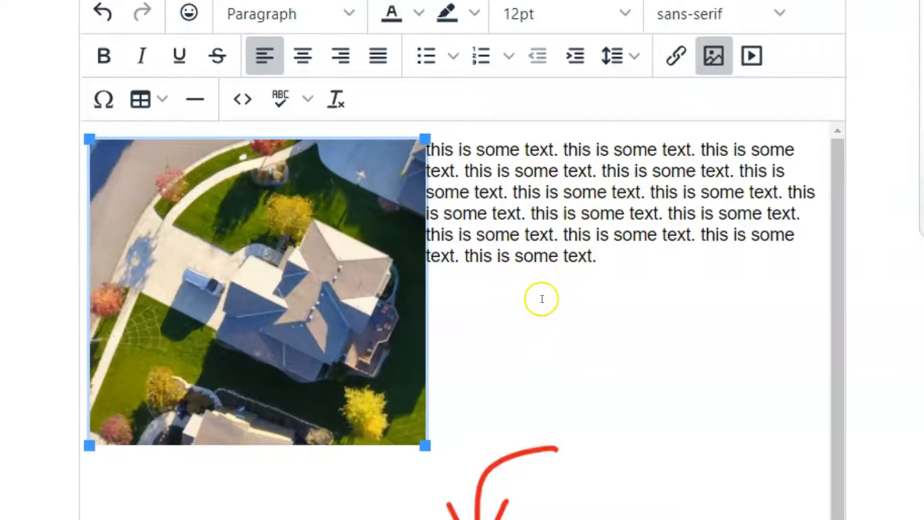
- Delete the large annotated editor screenshot below the house image and place the cursor at the end of the paragraph
scroll(541, 297, "down", 3)
left_click(282, 308)
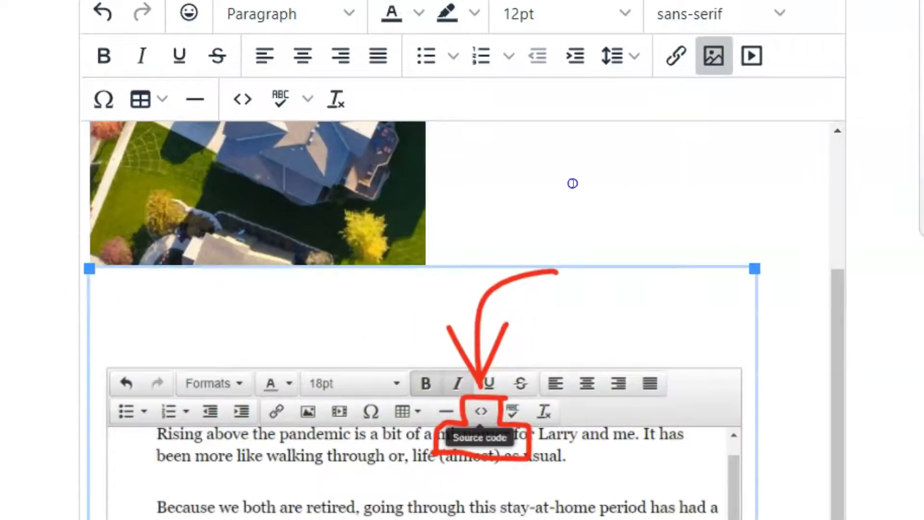
key("Delete")
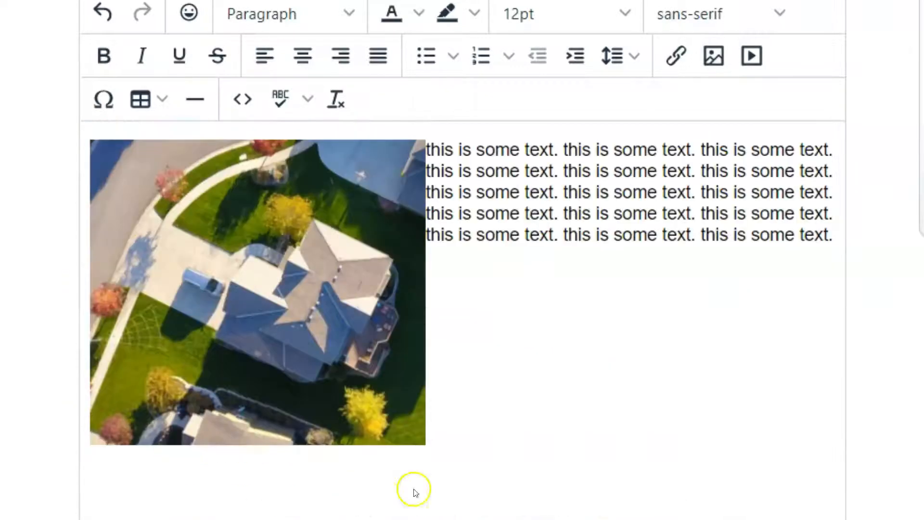
left_click(835, 233)
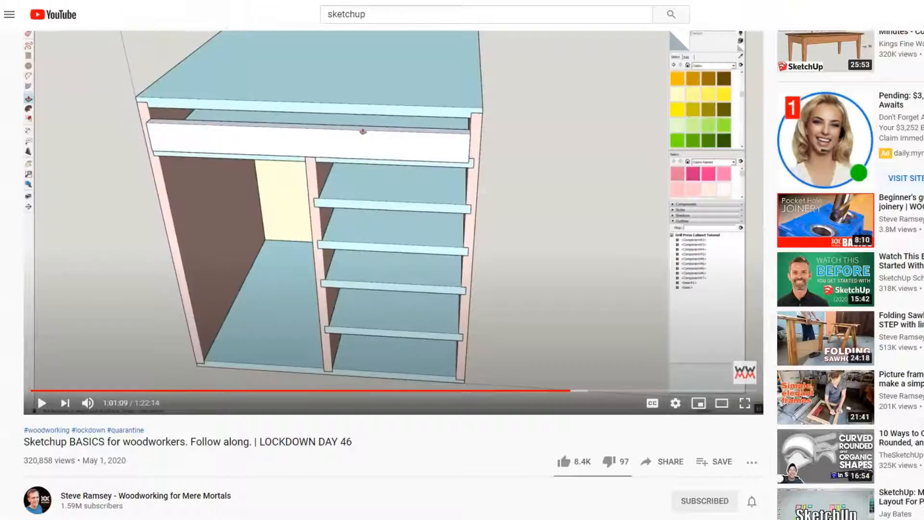
- Switch to YouTube and copy the URL of the "Sketchup BASICS for woodworkers" video
scroll(341, 288, "up", 1)
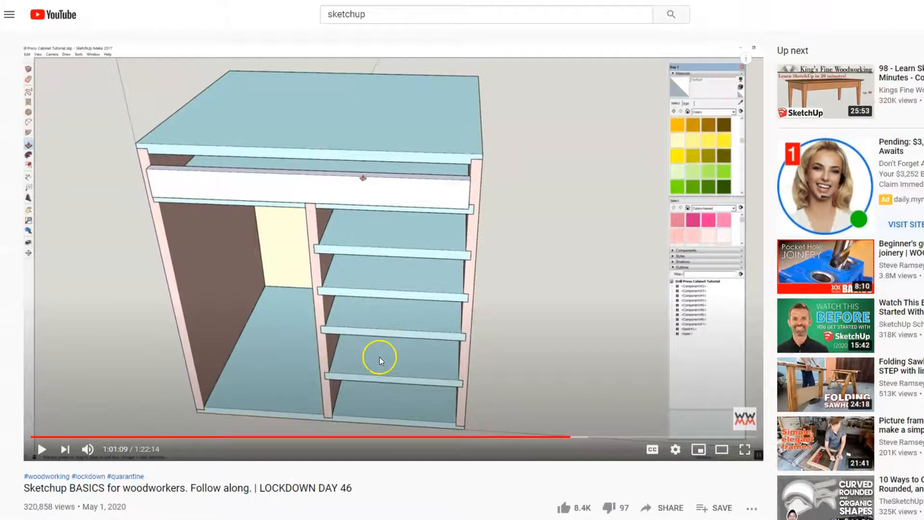
right_click(236, 263)
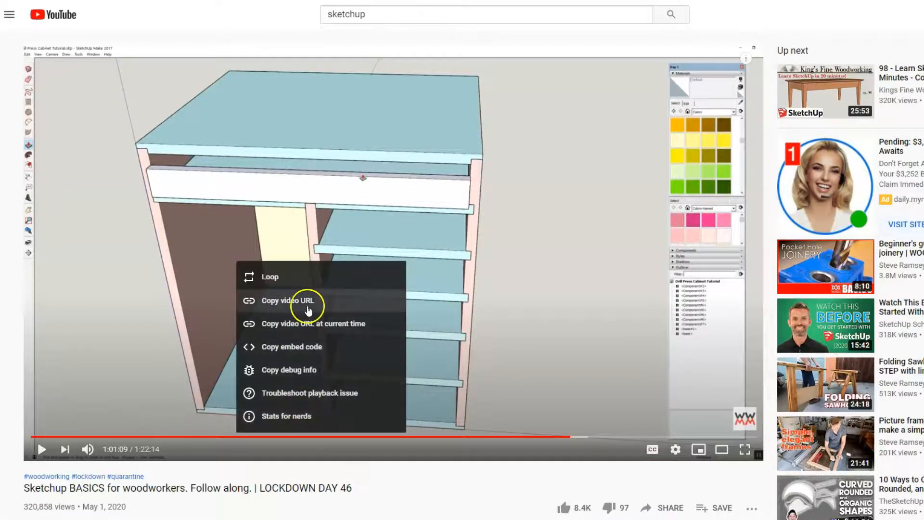
left_click(283, 302)
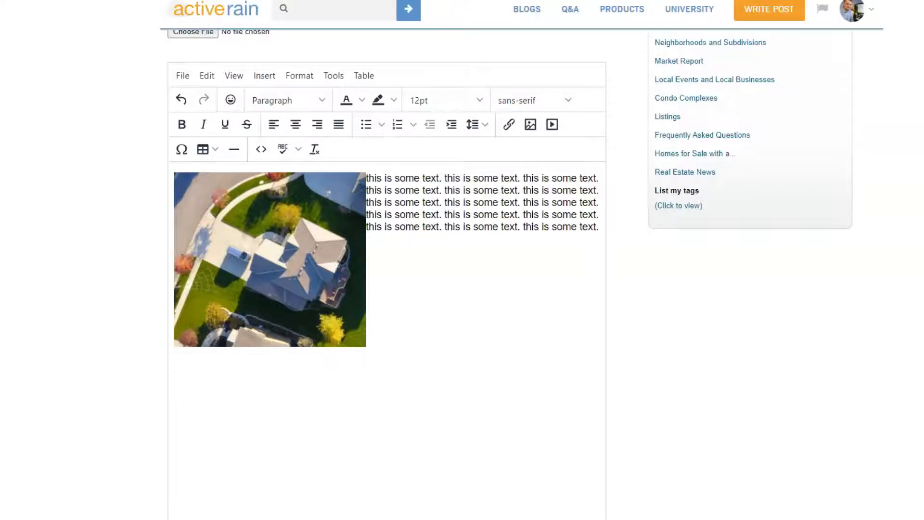
- Return to the ActiveRain post and embed the copied YouTube video on the line below the house image
left_click(227, 383)
left_click(552, 126)
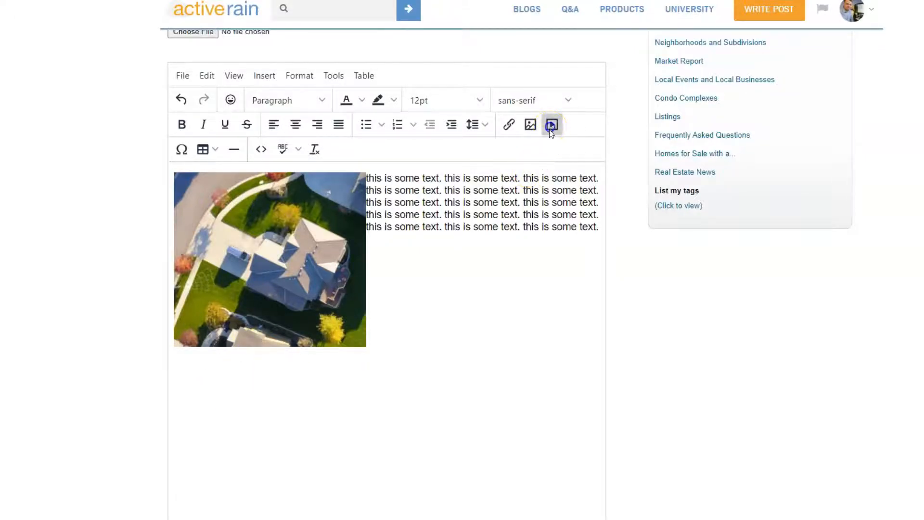
left_click(472, 266)
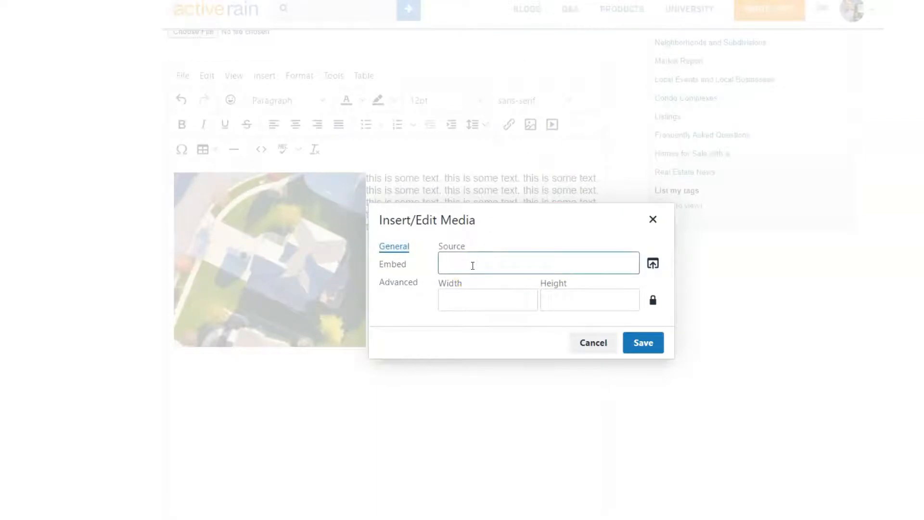
key("ctrl+v")
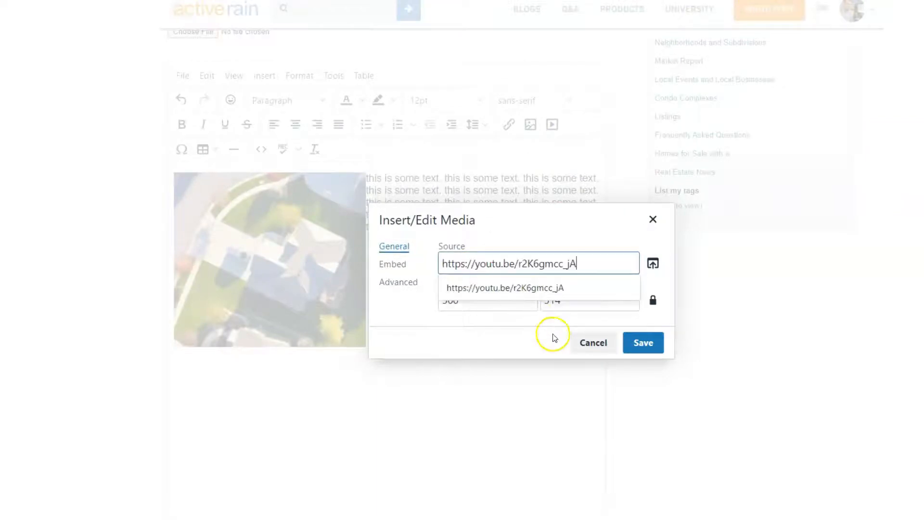
left_click(671, 333)
left_click(647, 342)
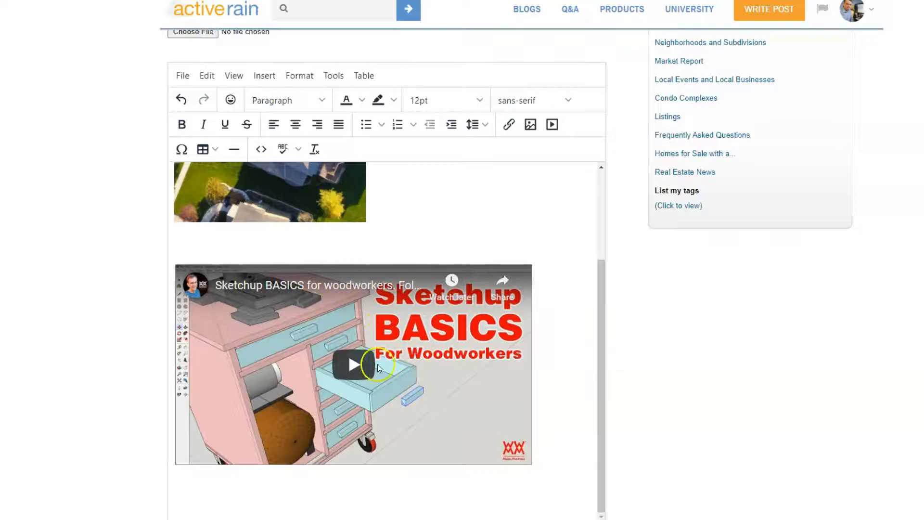
- Set the embedded video's width to 700 with its proportions locked
left_click(407, 320)
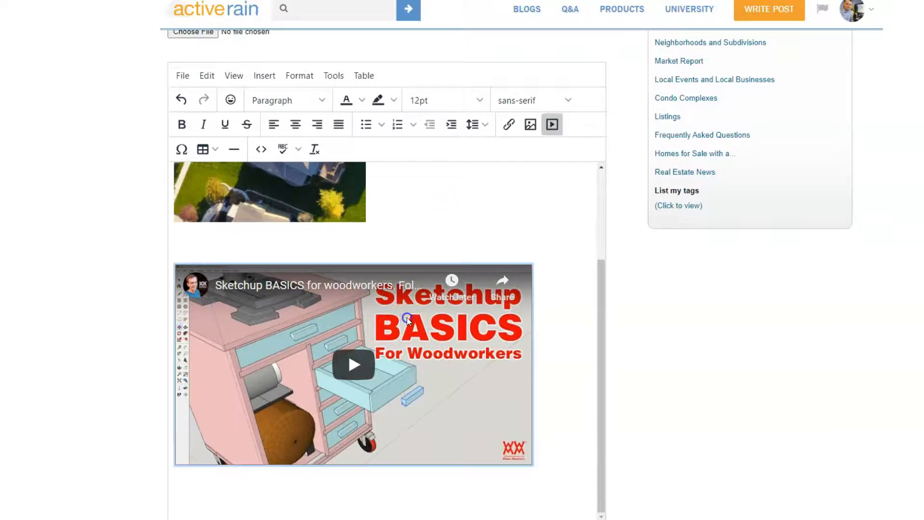
left_click(552, 126)
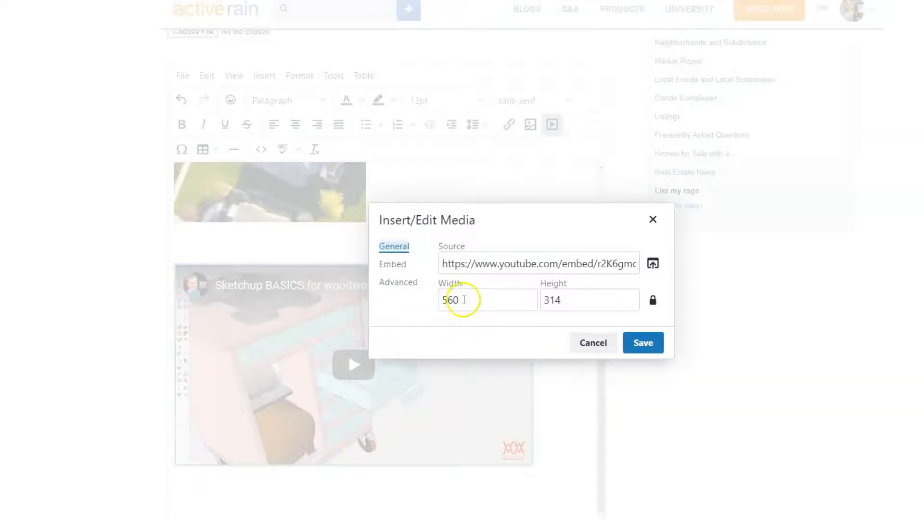
left_click_drag(471, 301, 422, 299)
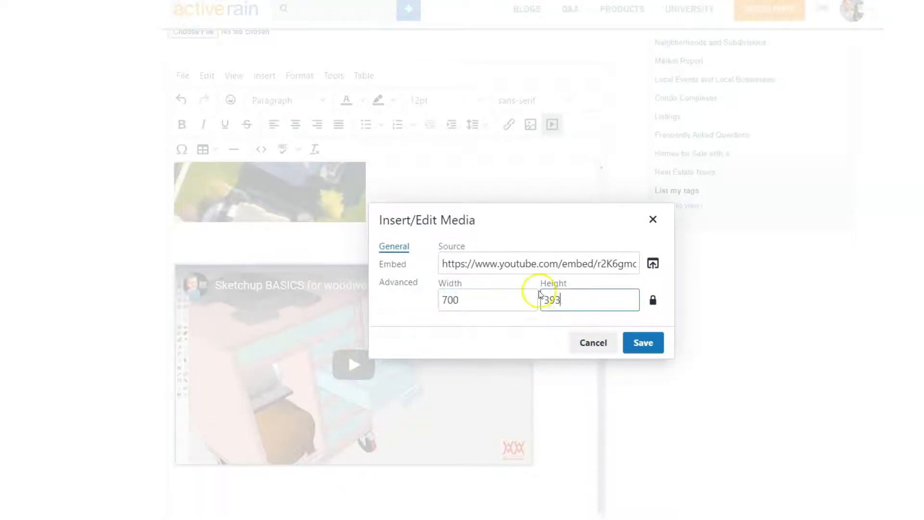
left_click(646, 349)
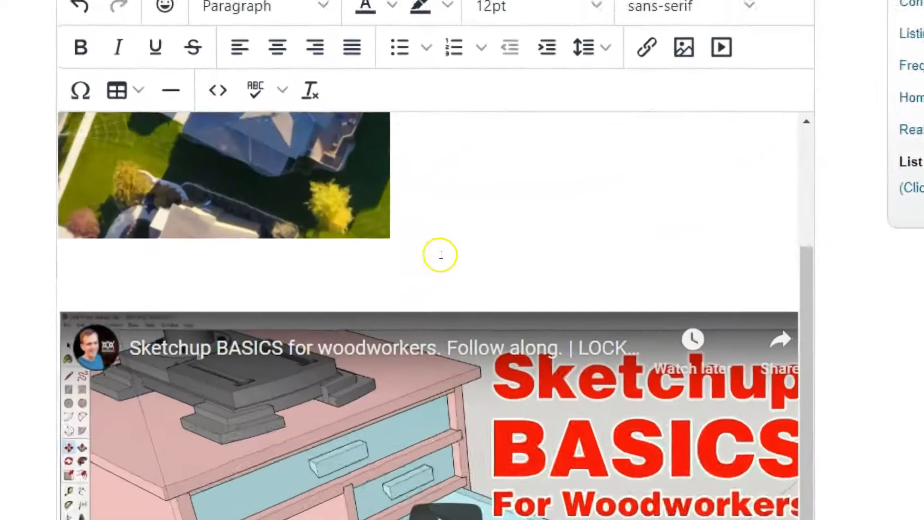
- Preview the draft post and check the layout of the image, wrapped text and video, then return to editing
scroll(391, 246, "up", 5)
scroll(439, 289, "up", 3)
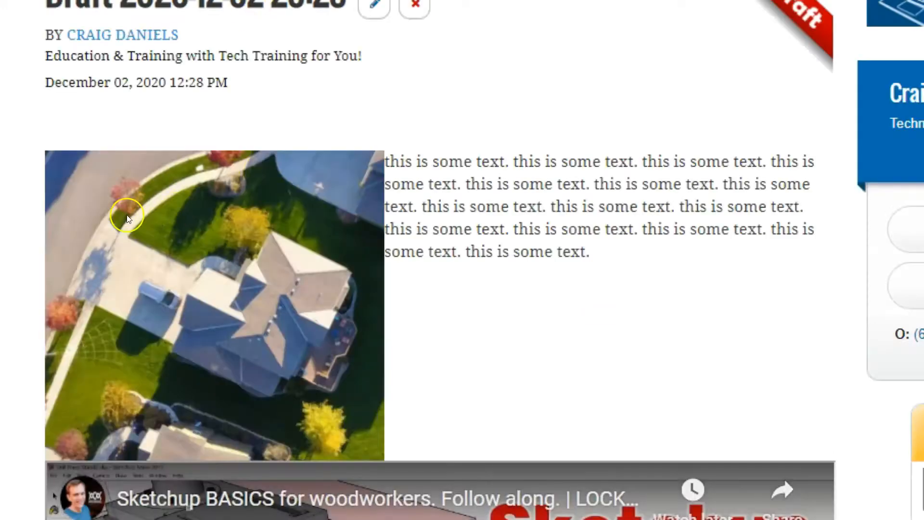
scroll(397, 191, "down", 6)
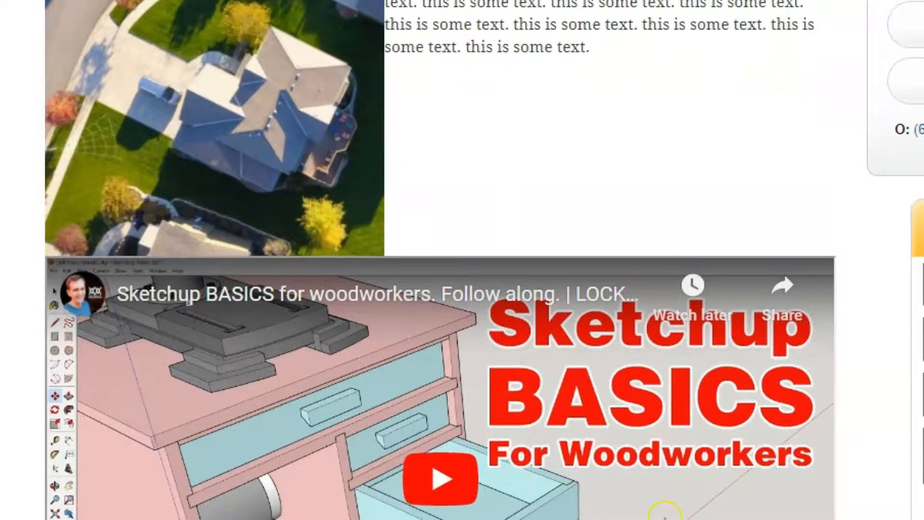
scroll(531, 363, "up", 4)
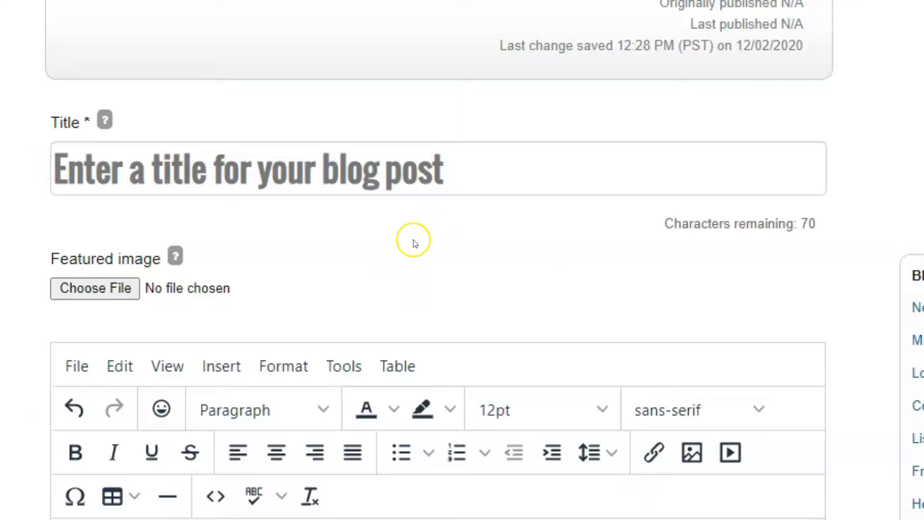
scroll(412, 241, "down", 6)
left_click(635, 352)
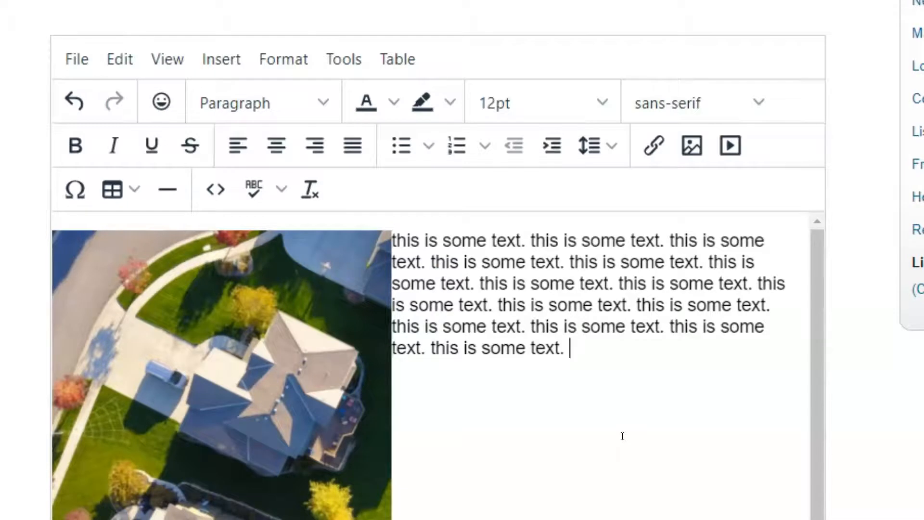
type("@mimi")
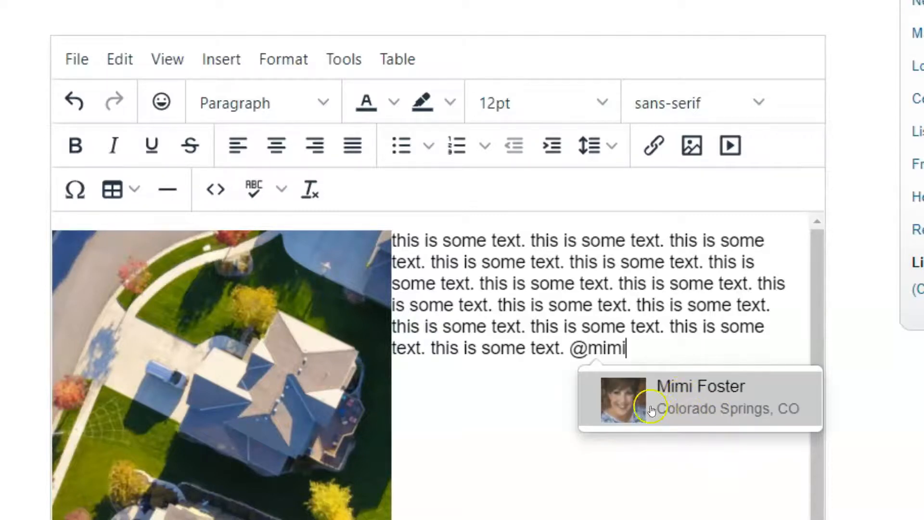
left_click(685, 397)
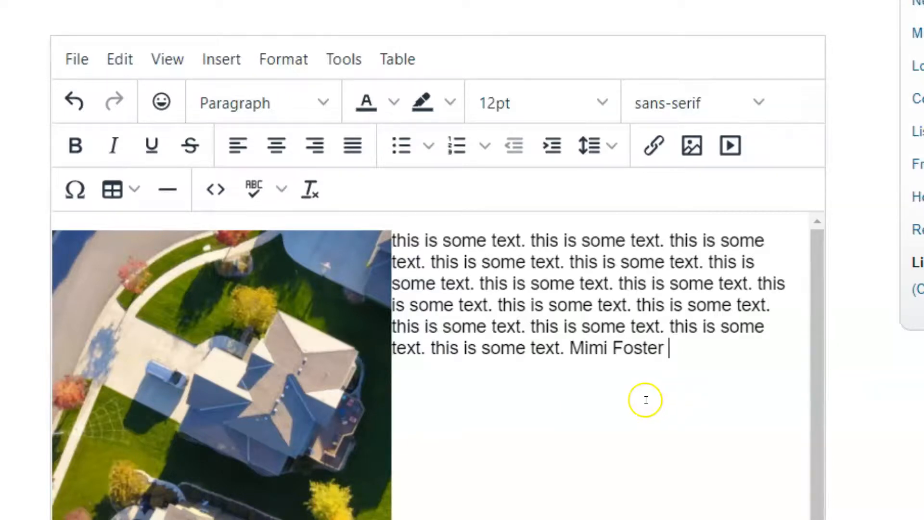
scroll(645, 398, "down", 2)
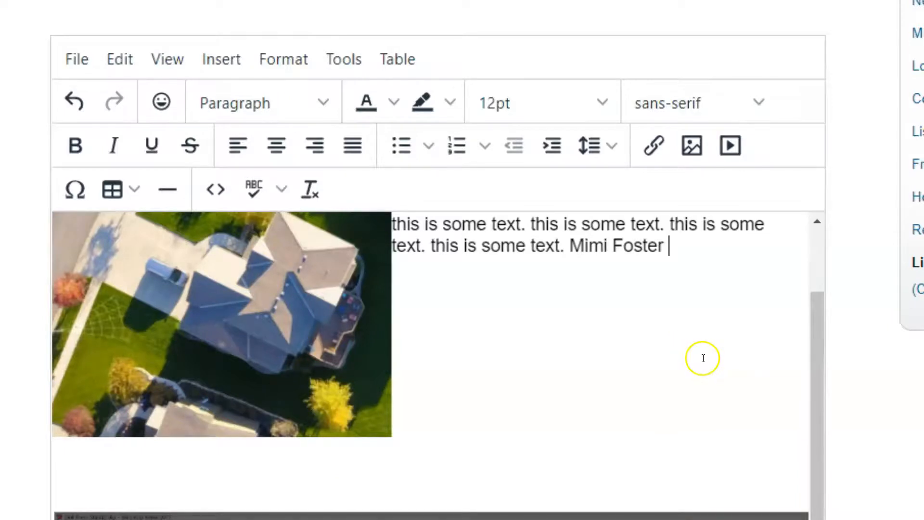
- Examine the member mention's markup in the post's HTML source, close the source view, and check the mention's selectable block in the paragraph
left_click_drag(815, 337, 816, 289)
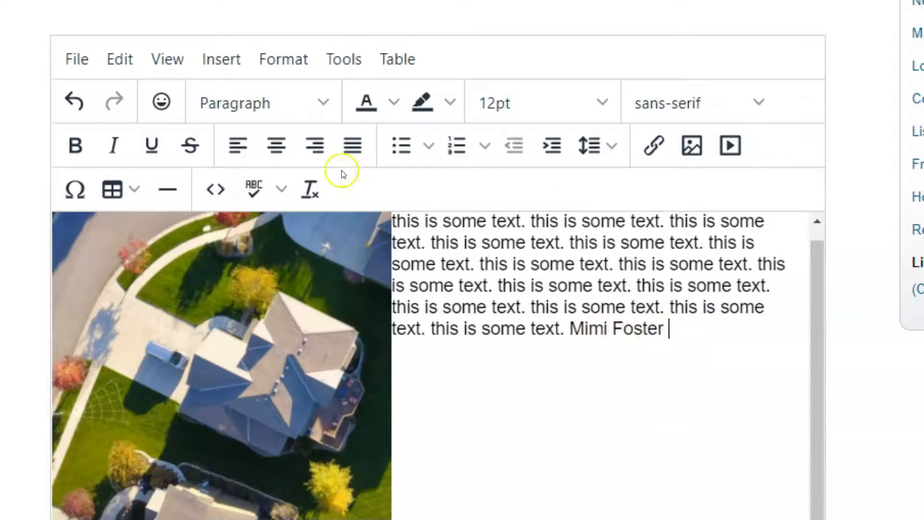
left_click(219, 189)
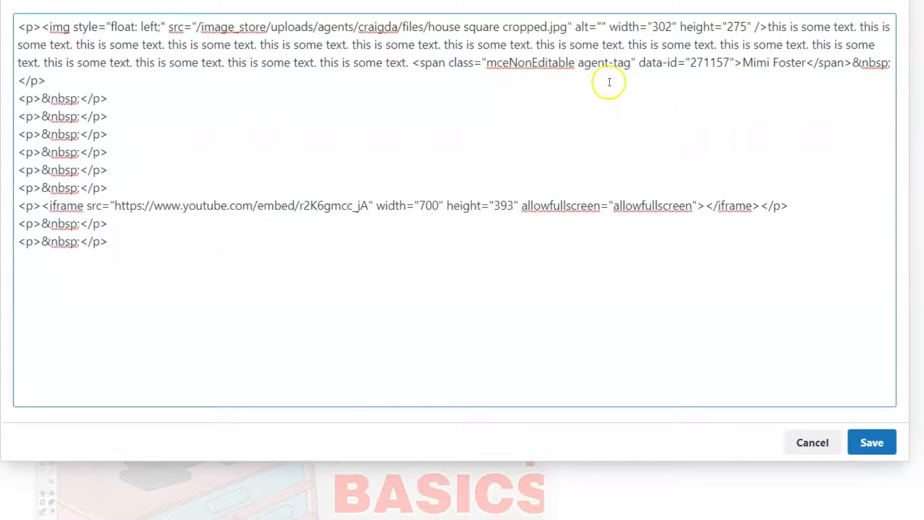
left_click_drag(413, 64, 883, 63)
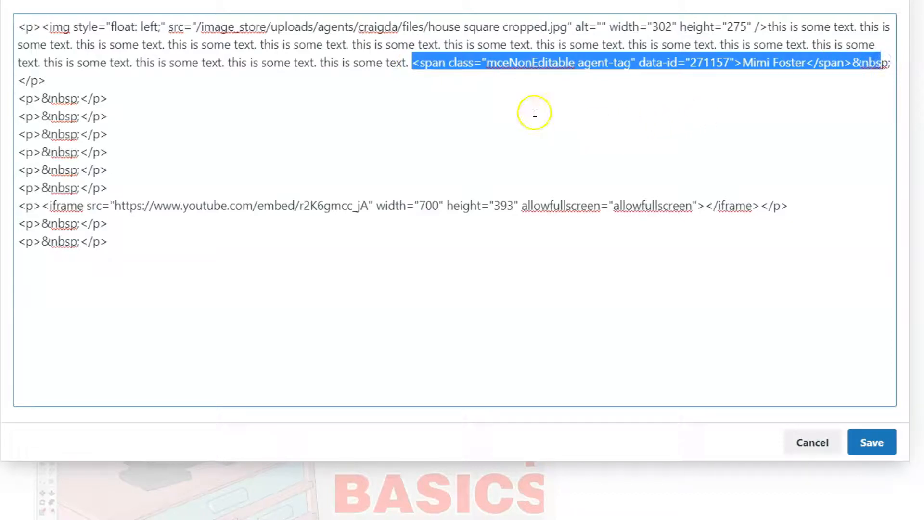
left_click(881, 1)
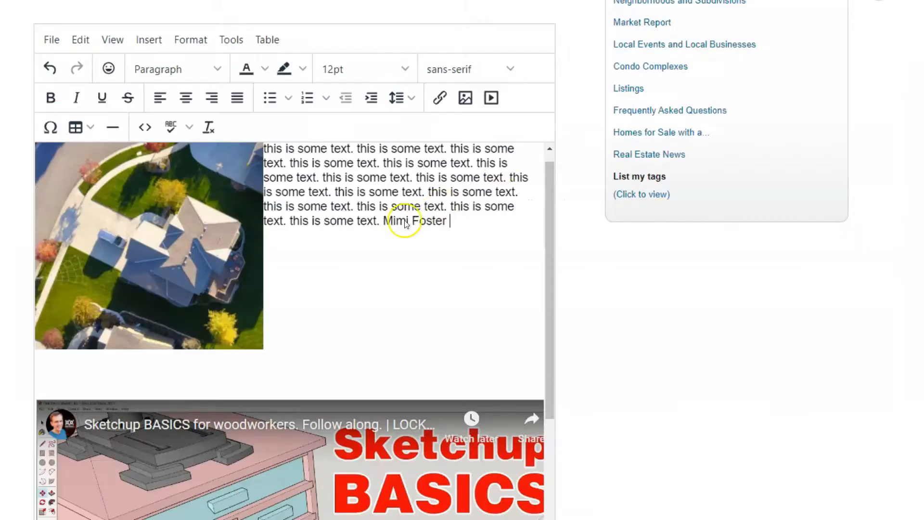
left_click(395, 221)
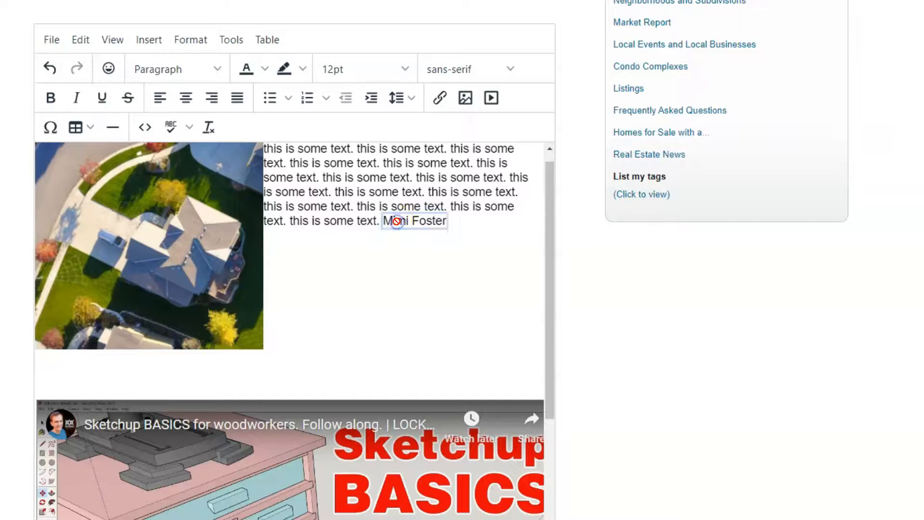
left_click(350, 218)
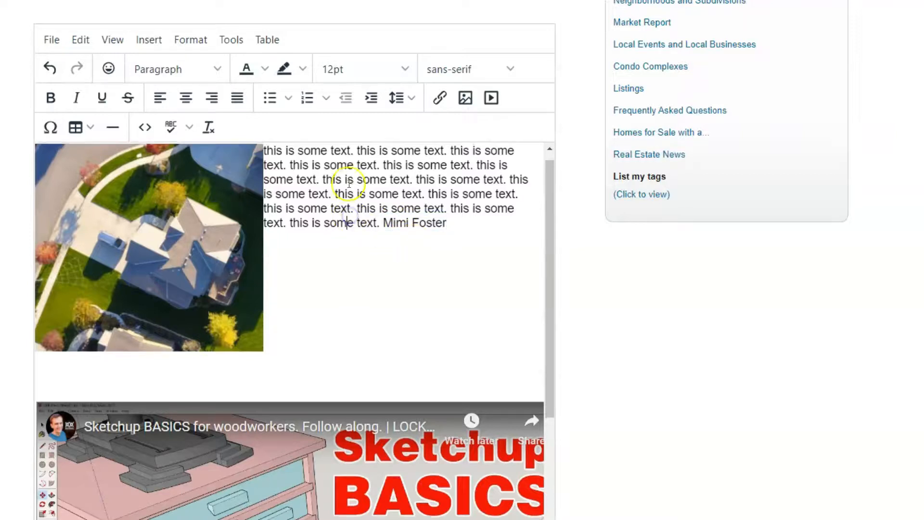
- Save the draft, preview the post to test the mentioned member's link, and return to the editor
scroll(357, 181, "up", 1)
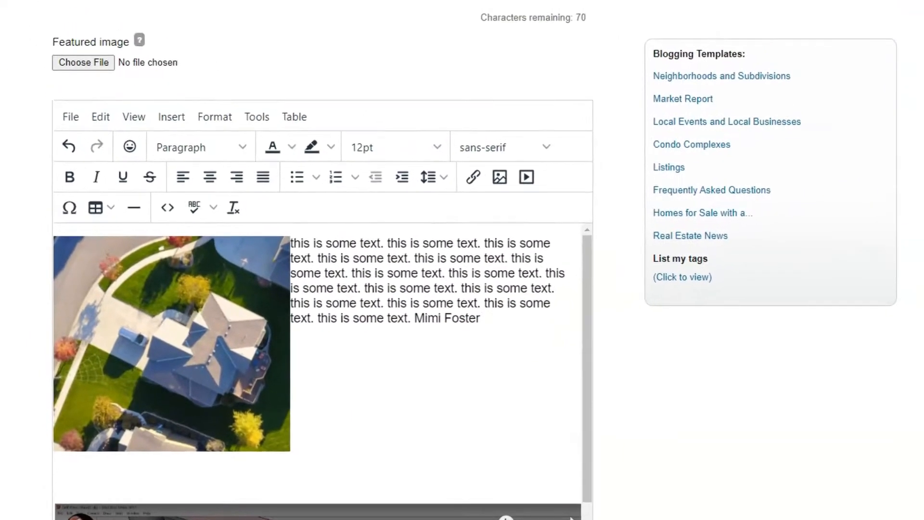
scroll(25, 147, "up", 5)
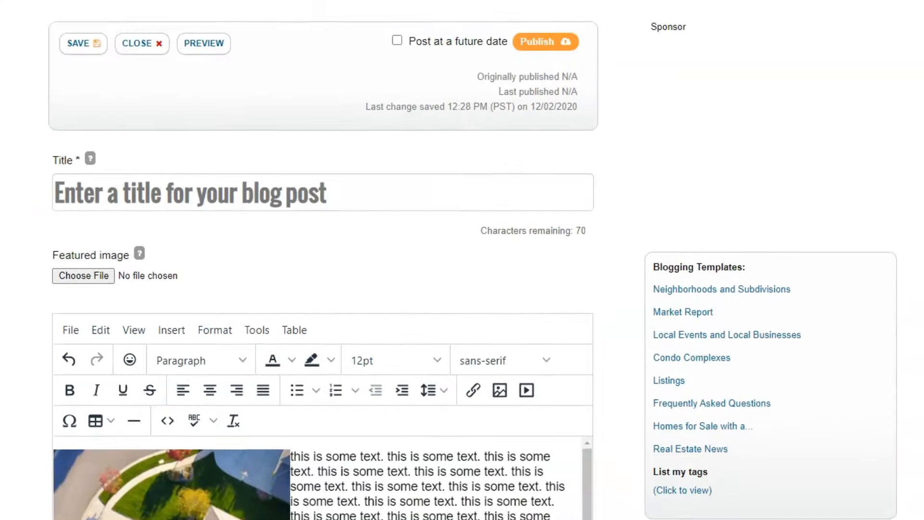
left_click(80, 45)
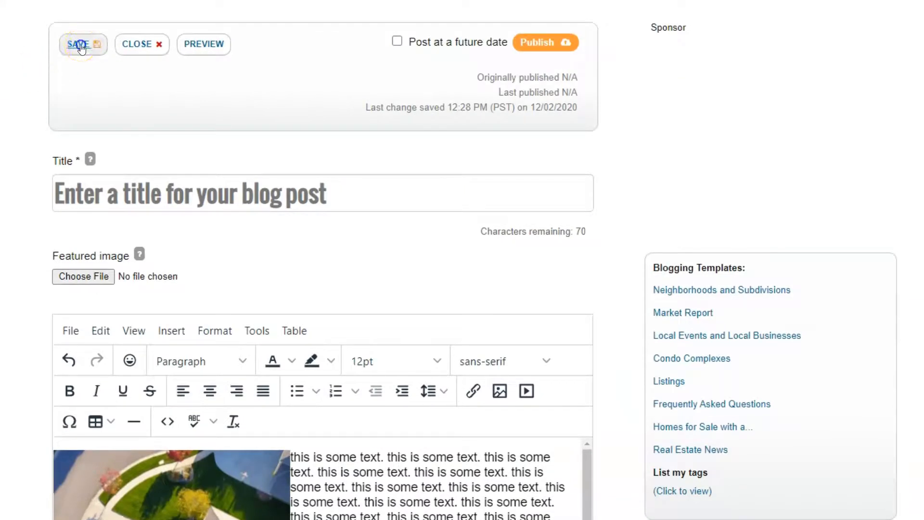
left_click(211, 45)
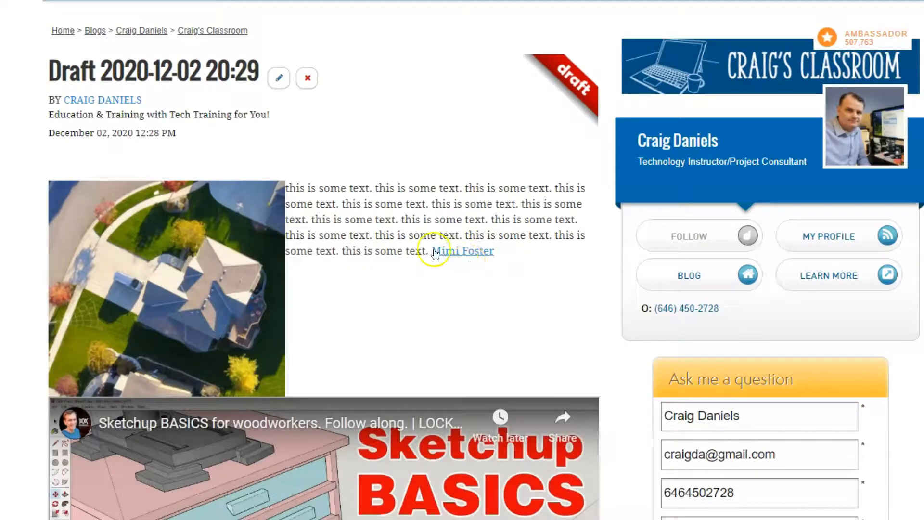
left_click(449, 253)
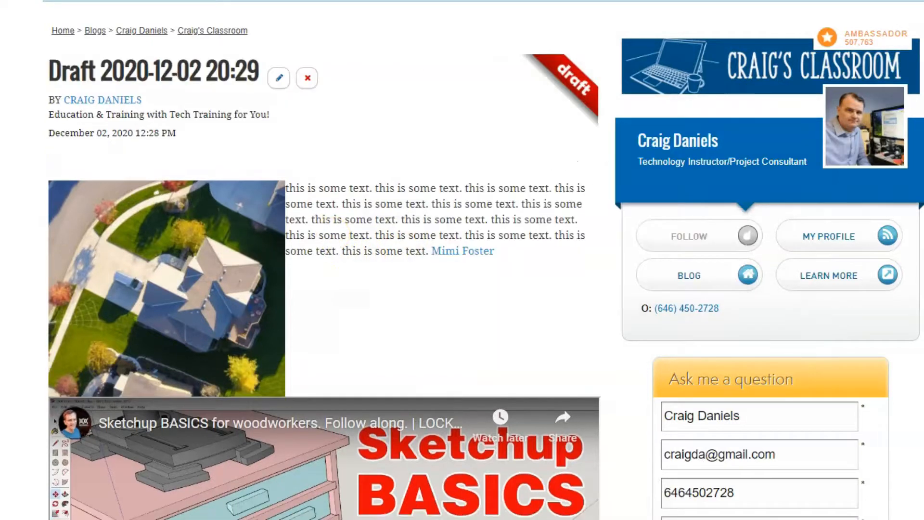
key("ctrl+w")
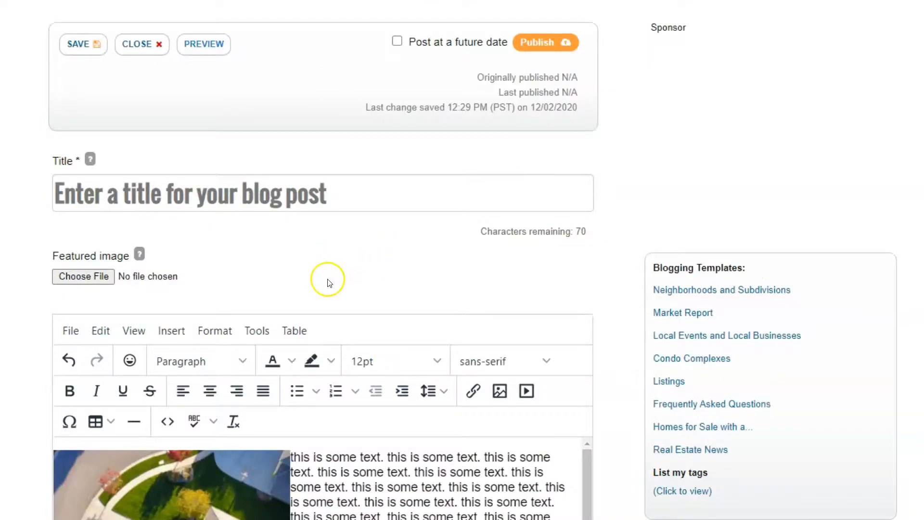
- Add the misspelled line "if you are makking somee spllling mistakess" beside the house image, below the paragraph
scroll(374, 386, "down", 3)
left_click(520, 393)
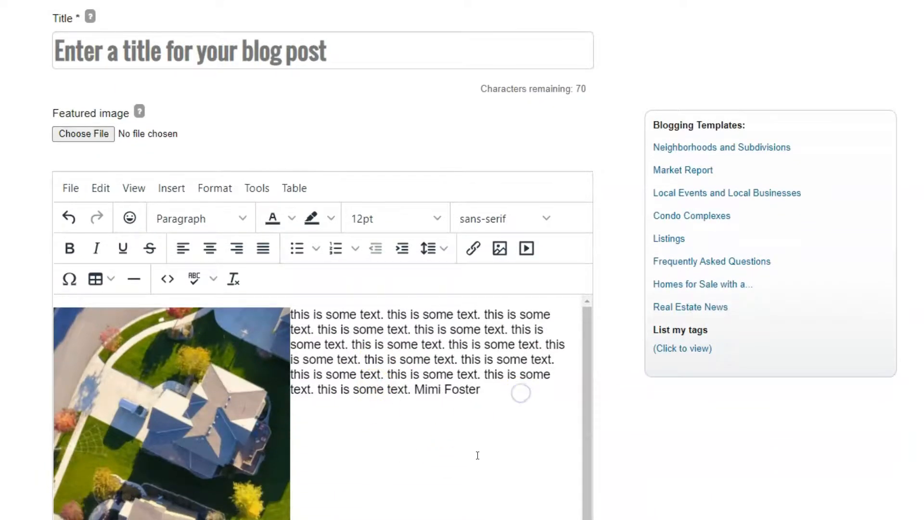
scroll(477, 454, "down", 5)
scroll(424, 439, "up", 5)
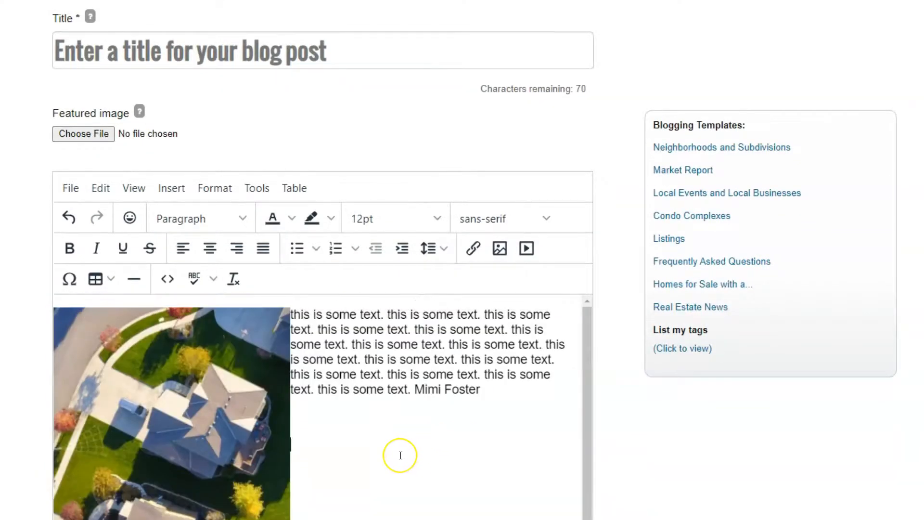
type("if you are makking somee splling")
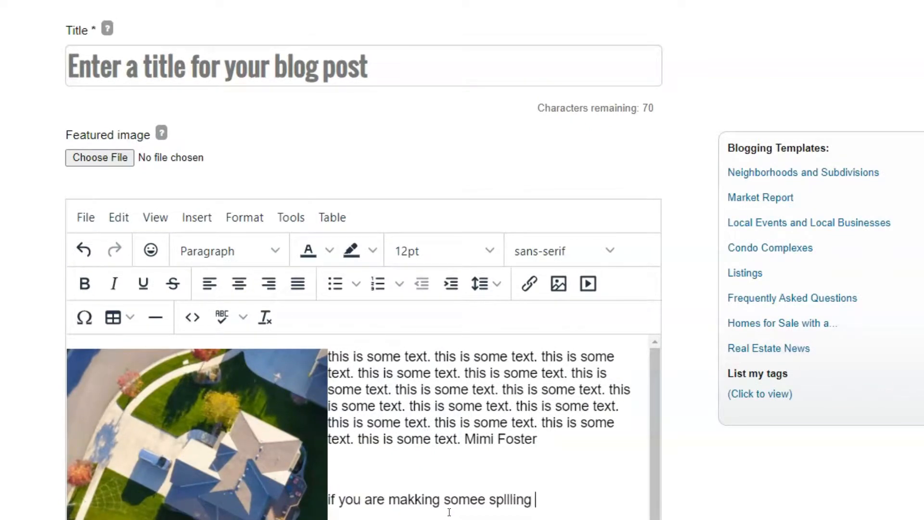
type("takess")
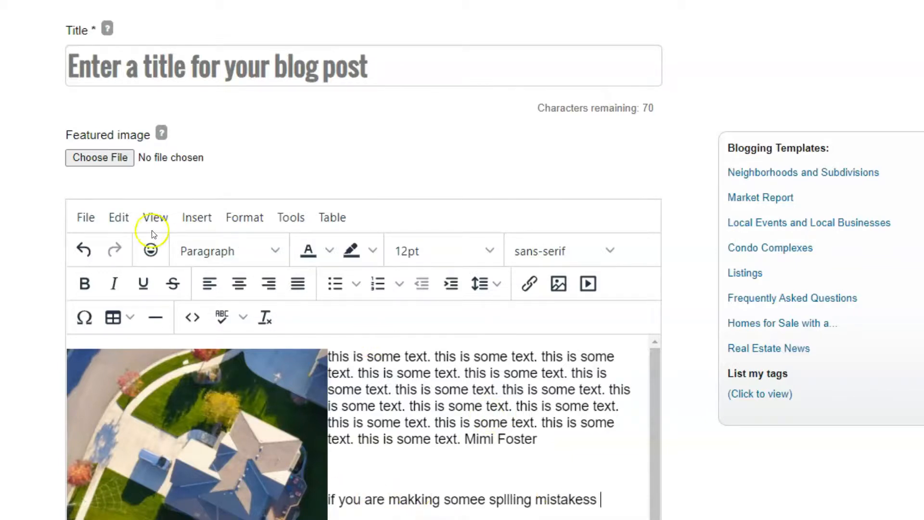
- Run the editor's spellcheck on the post with English as the language
left_click(120, 219)
mouse_move(151, 218)
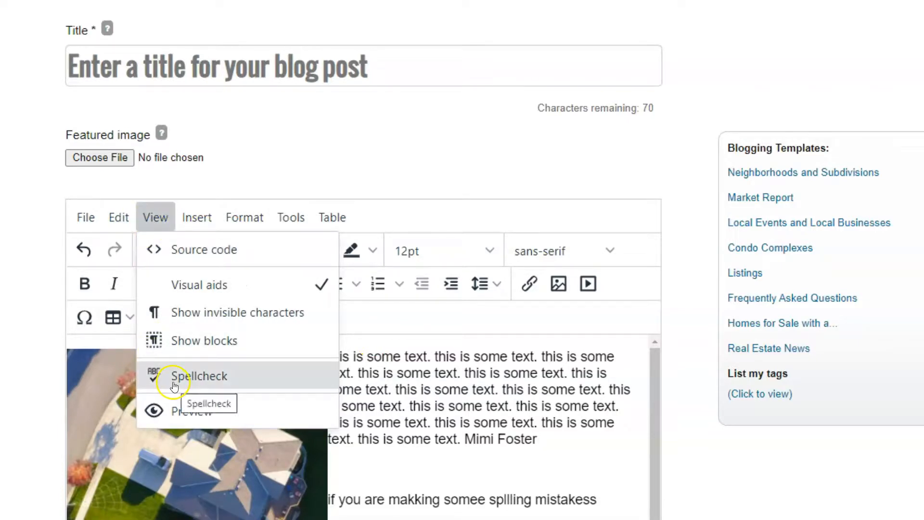
mouse_move(179, 223)
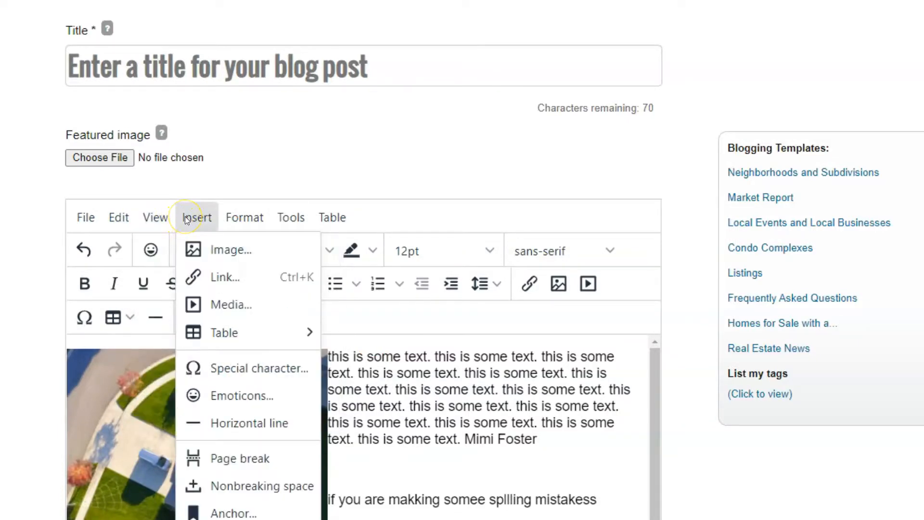
mouse_move(236, 219)
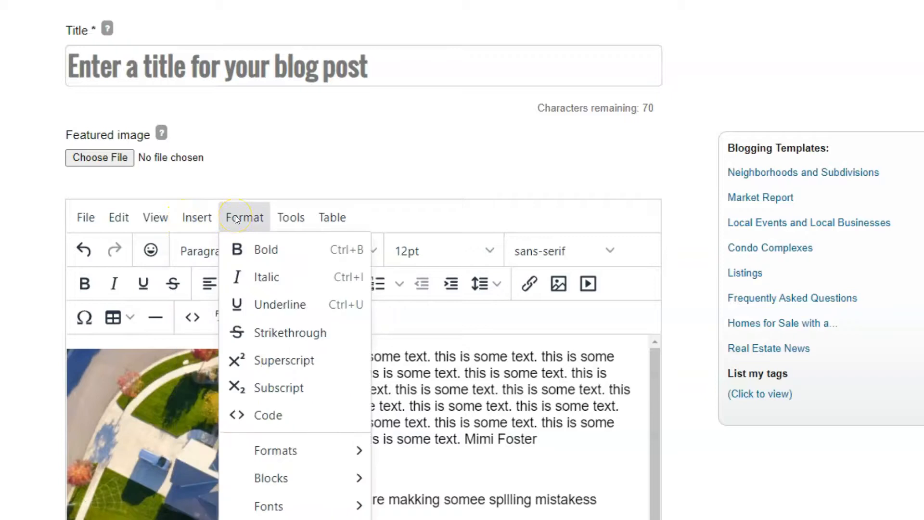
left_click(289, 217)
left_click(363, 210)
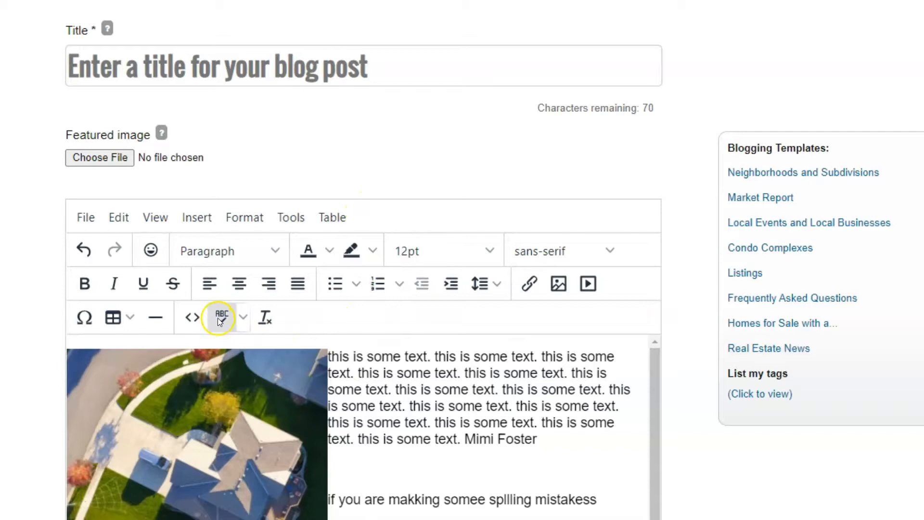
left_click(243, 318)
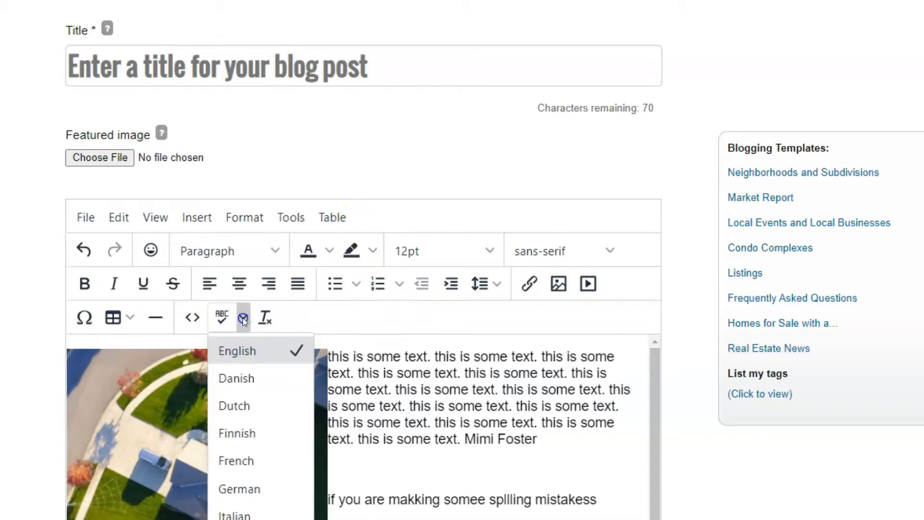
left_click(243, 317)
left_click(218, 320)
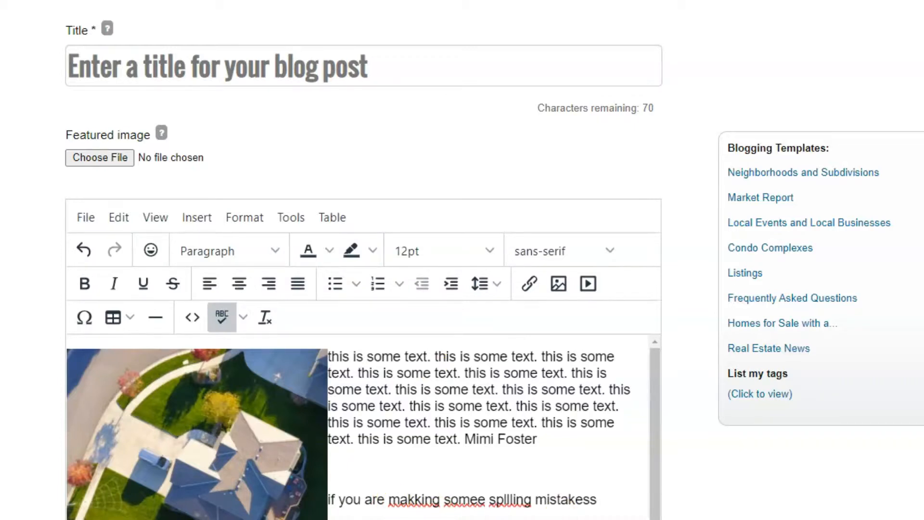
- Replace the flagged words "makking" and "spllling" with the suggestions "making" and "spelling"
left_click(414, 501)
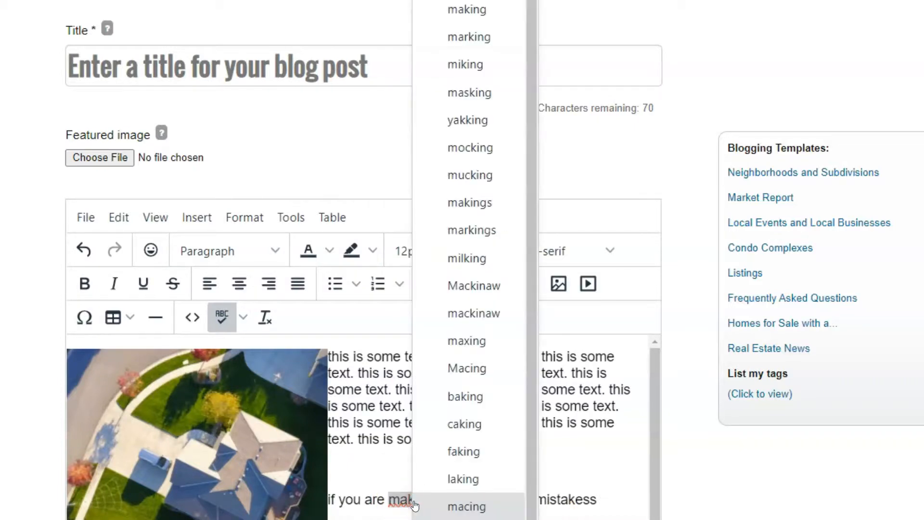
left_click(489, 9)
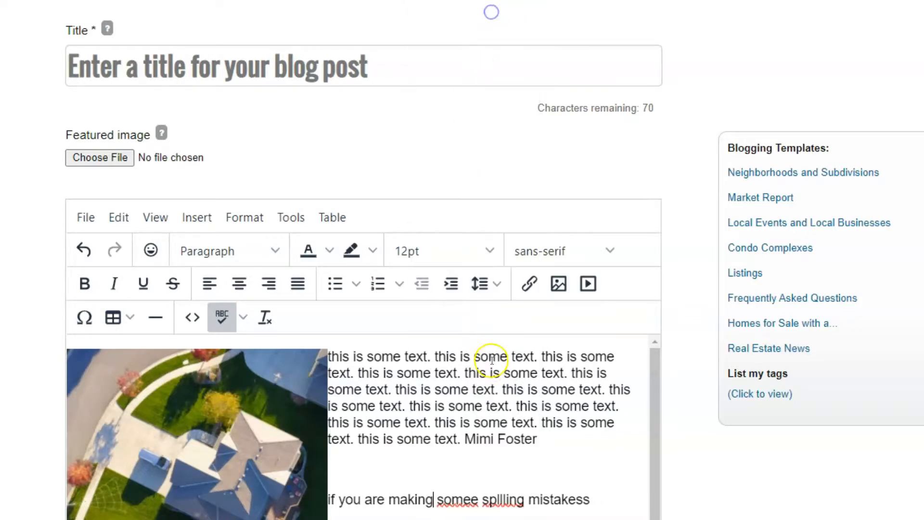
left_click(510, 499)
left_click(583, 21)
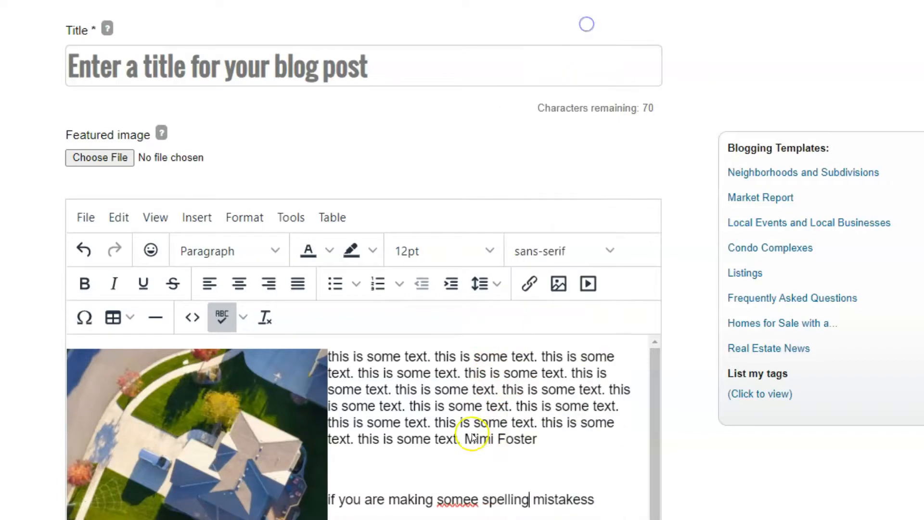
left_click(377, 407)
scroll(377, 407, "down", 3)
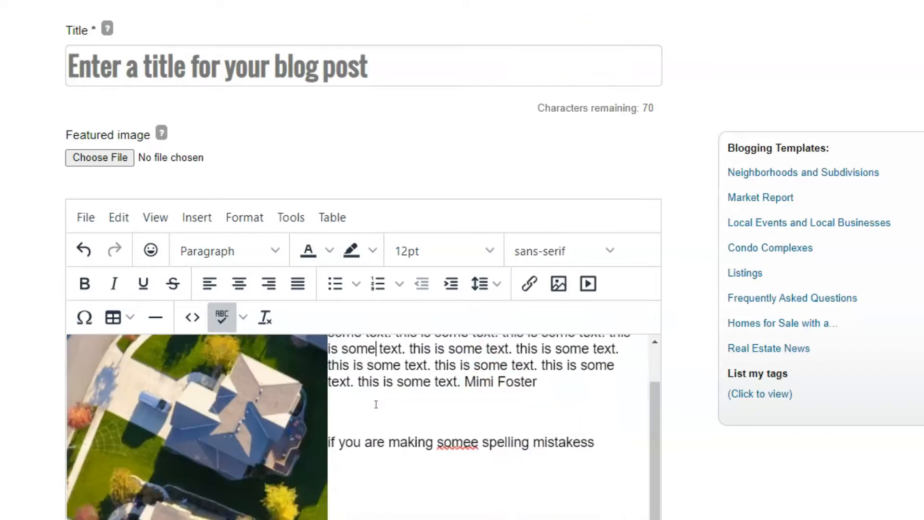
scroll(13, 419, "up", 3)
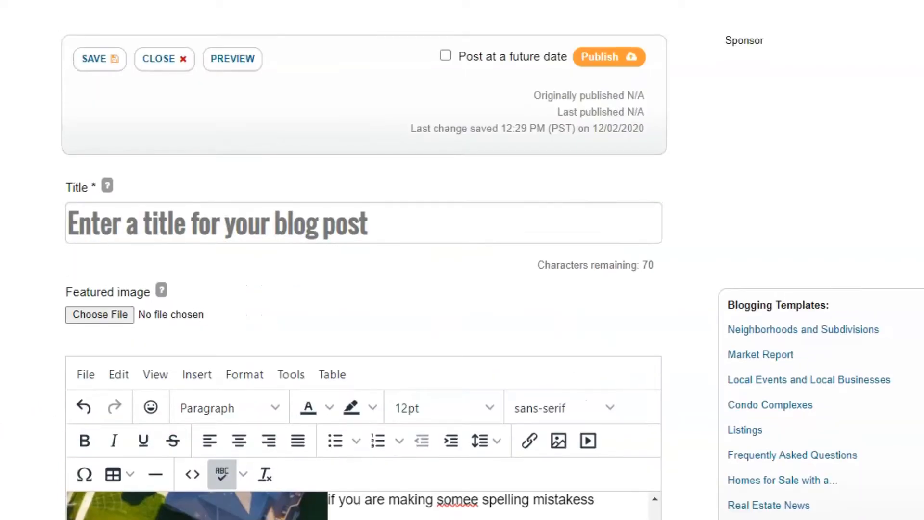
scroll(821, 311, "down", 10)
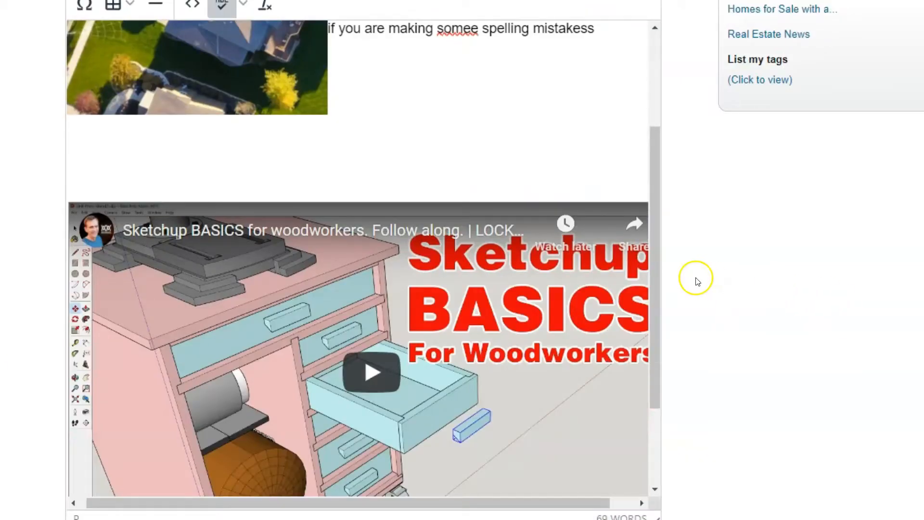
scroll(696, 279, "up", 2)
left_click_drag(655, 272, 647, 151)
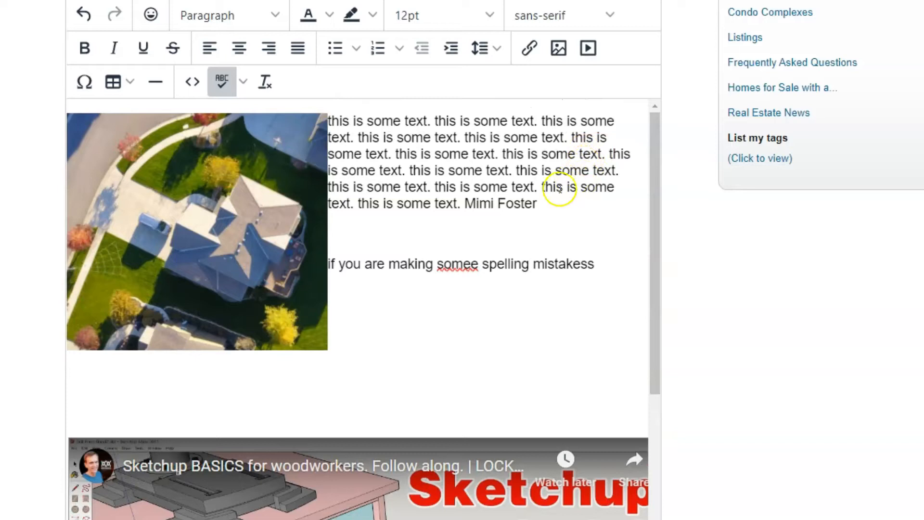
left_click(396, 154)
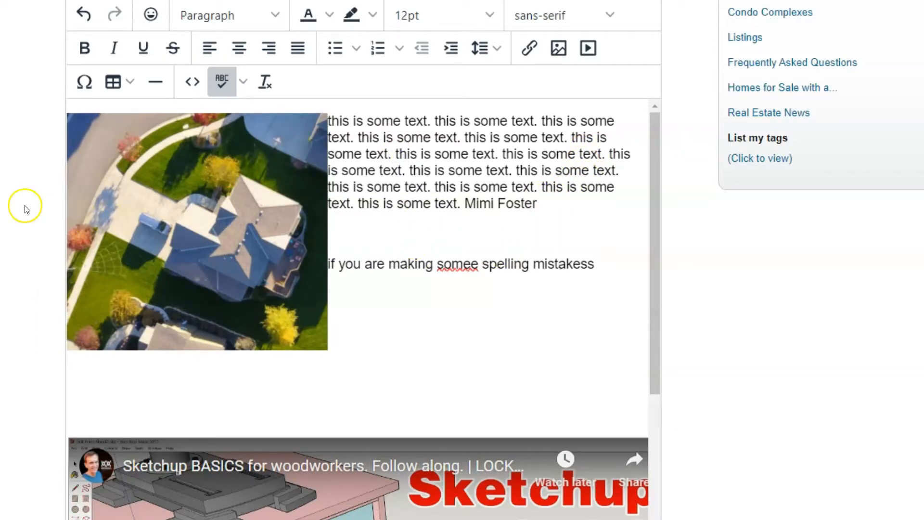
scroll(10, 210, "up", 3)
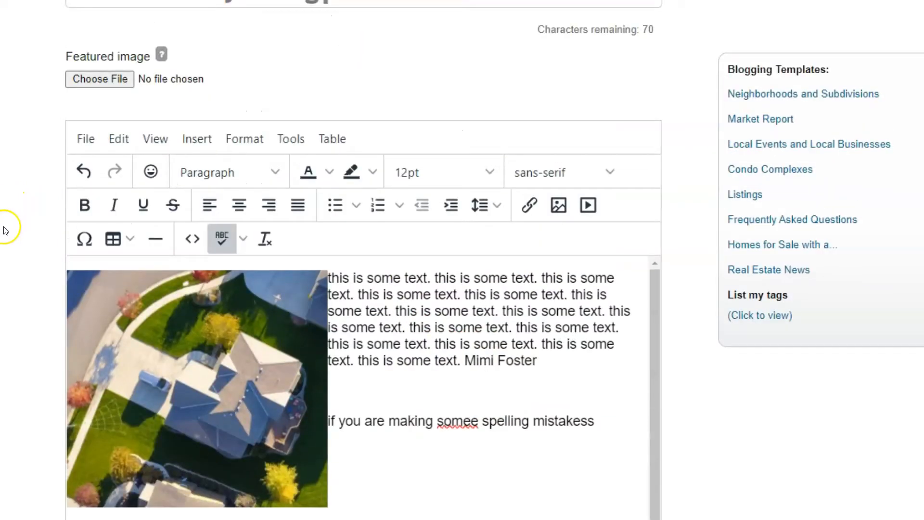
scroll(2, 231, "down", 3)
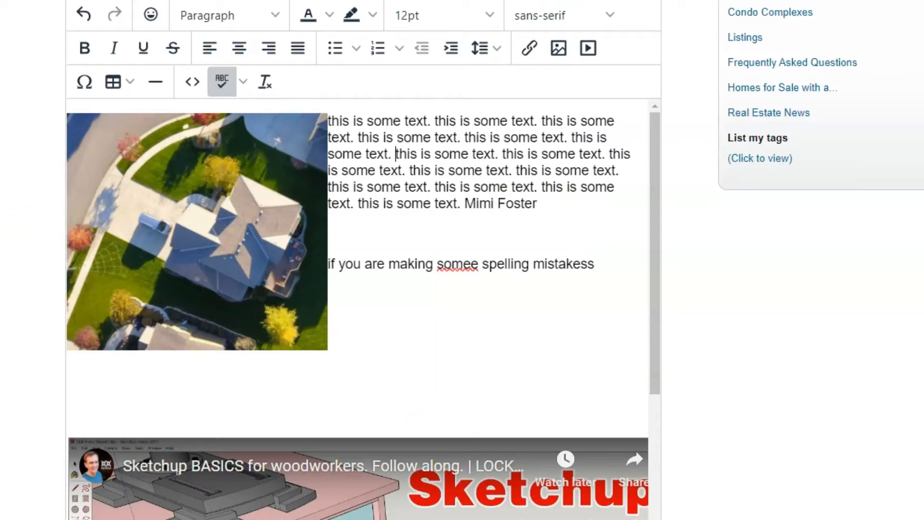
scroll(364, 260, "down", 2)
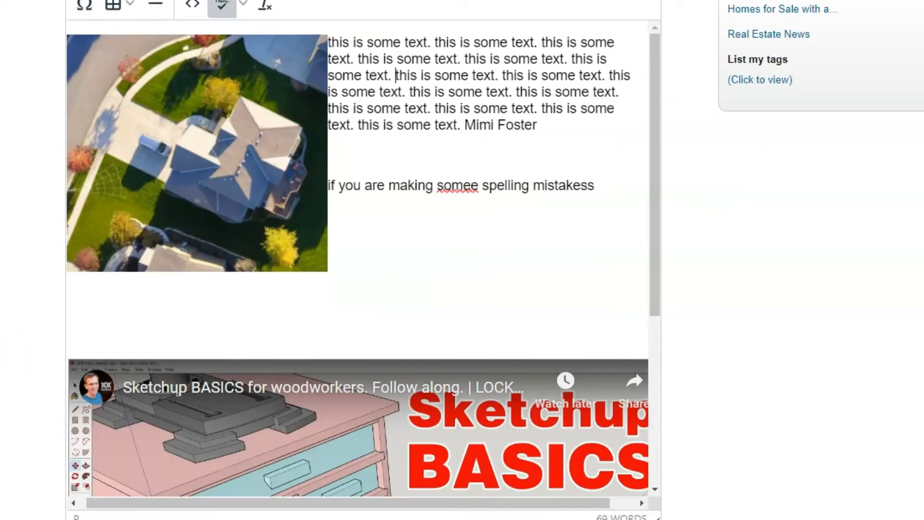